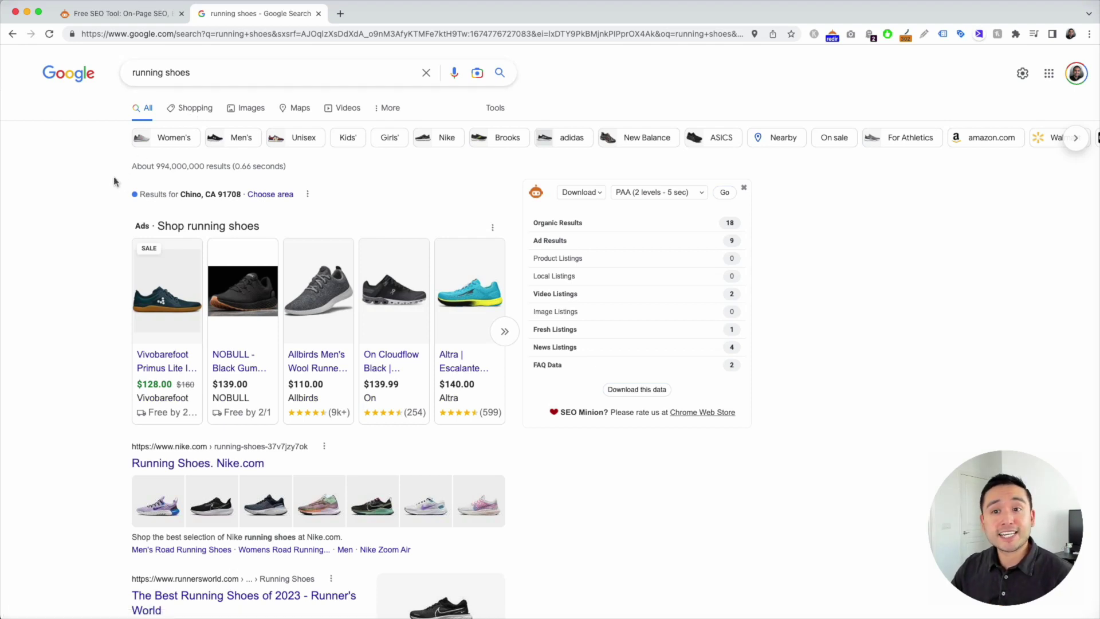
- Scroll through the current 'running shoes' Google results
{"action": "scroll", "coordinate": [102, 185], "scroll_direction": "down", "scroll_amount": 5}
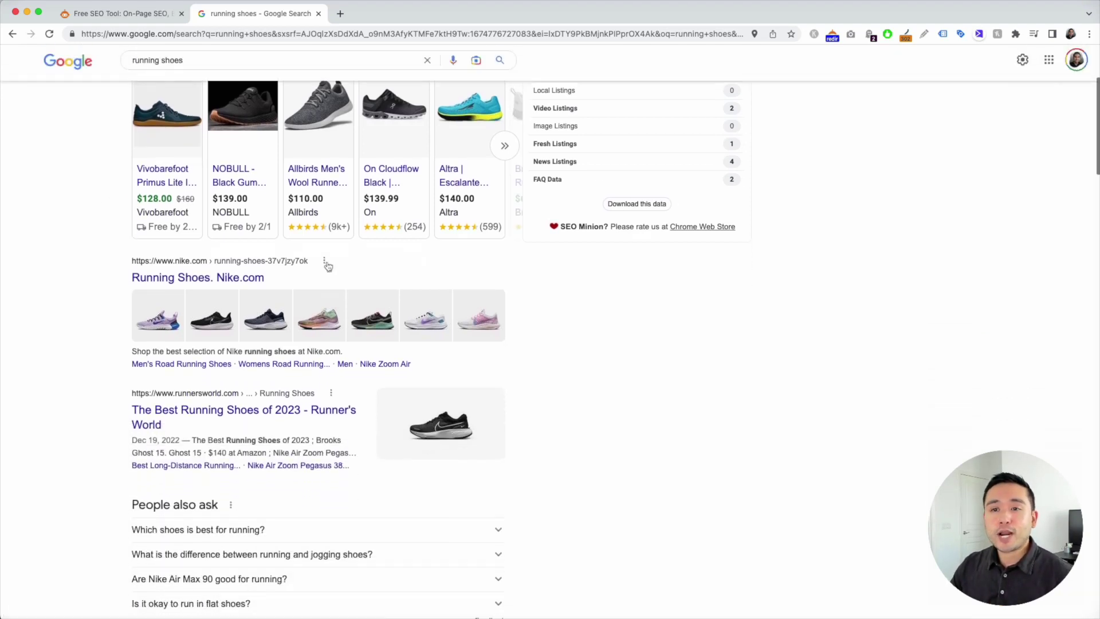
{"action": "scroll", "coordinate": [159, 286], "scroll_direction": "down", "scroll_amount": 3}
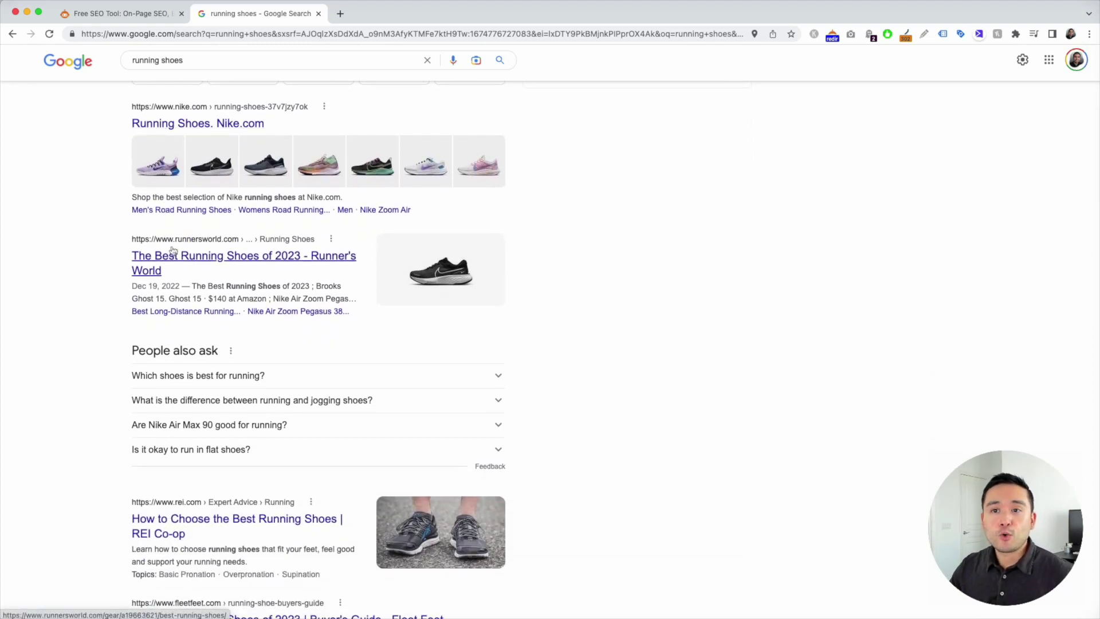
{"action": "scroll", "coordinate": [238, 256], "scroll_direction": "down", "scroll_amount": 2}
{"action": "scroll", "coordinate": [194, 452], "scroll_direction": "down", "scroll_amount": 9}
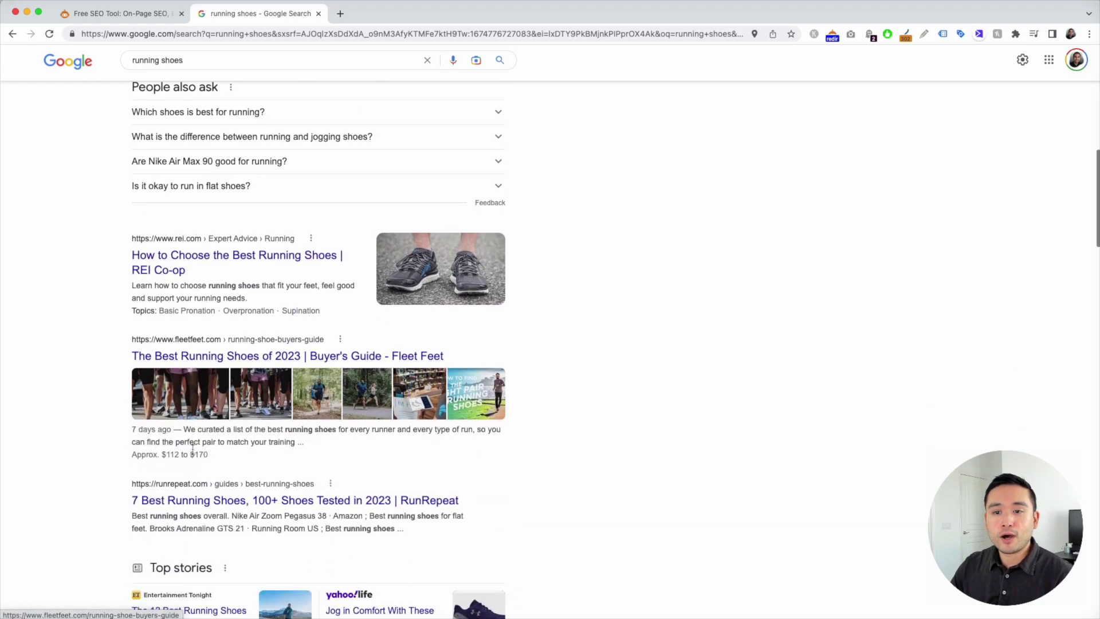
{"action": "scroll", "coordinate": [193, 452], "scroll_direction": "up", "scroll_amount": 12}
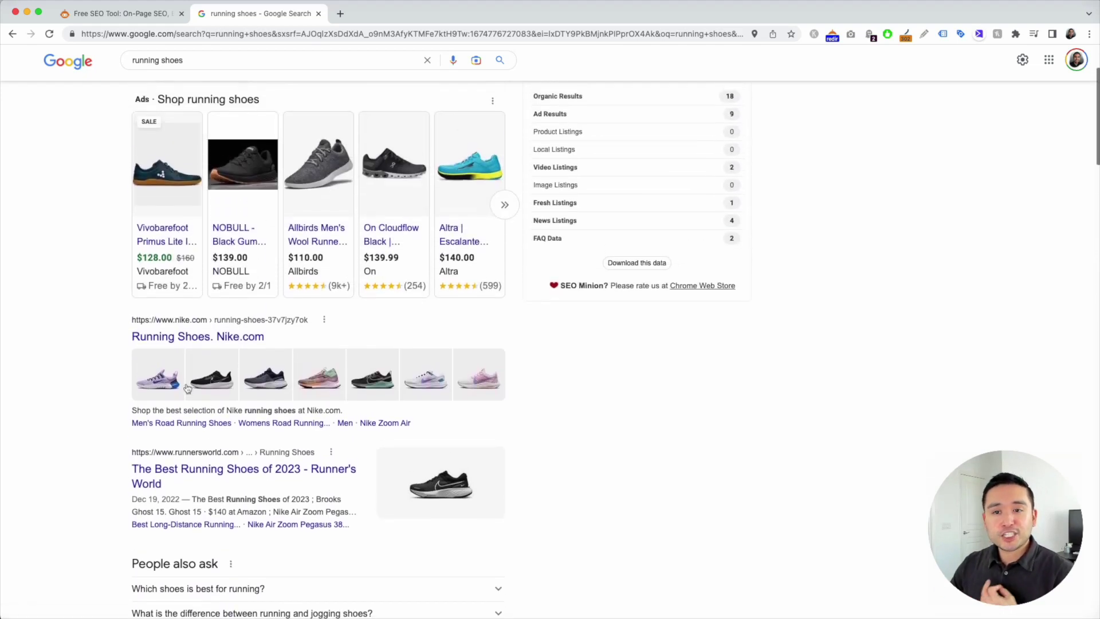
{"action": "mouse_move", "coordinate": [193, 389]}
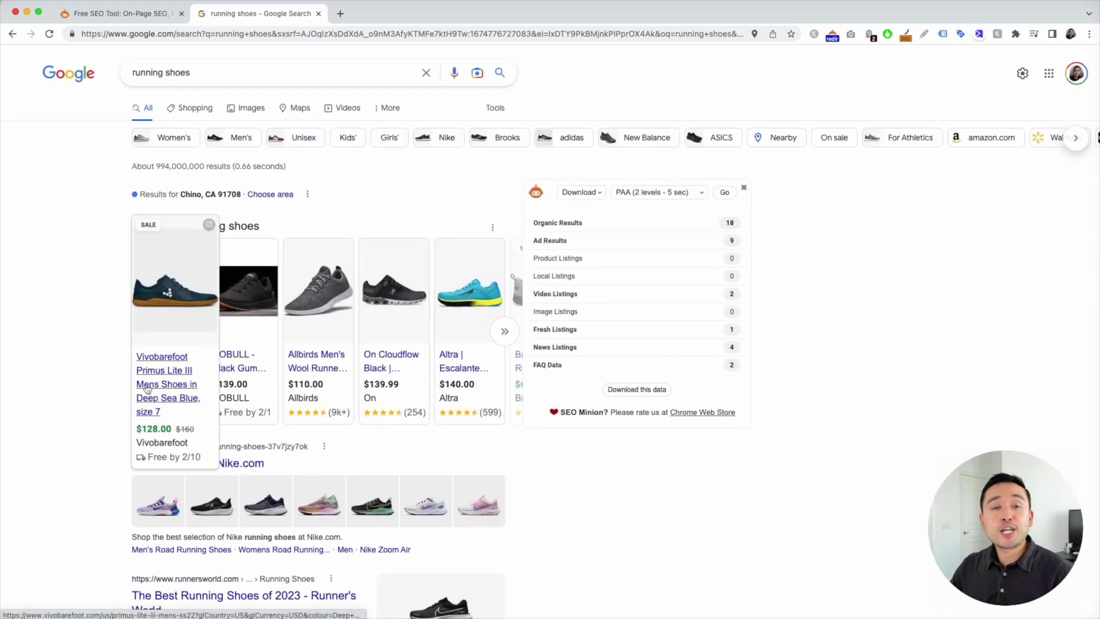
{"action": "scroll", "coordinate": [297, 212], "scroll_direction": "down", "scroll_amount": 4}
{"action": "mouse_move", "coordinate": [228, 245]}
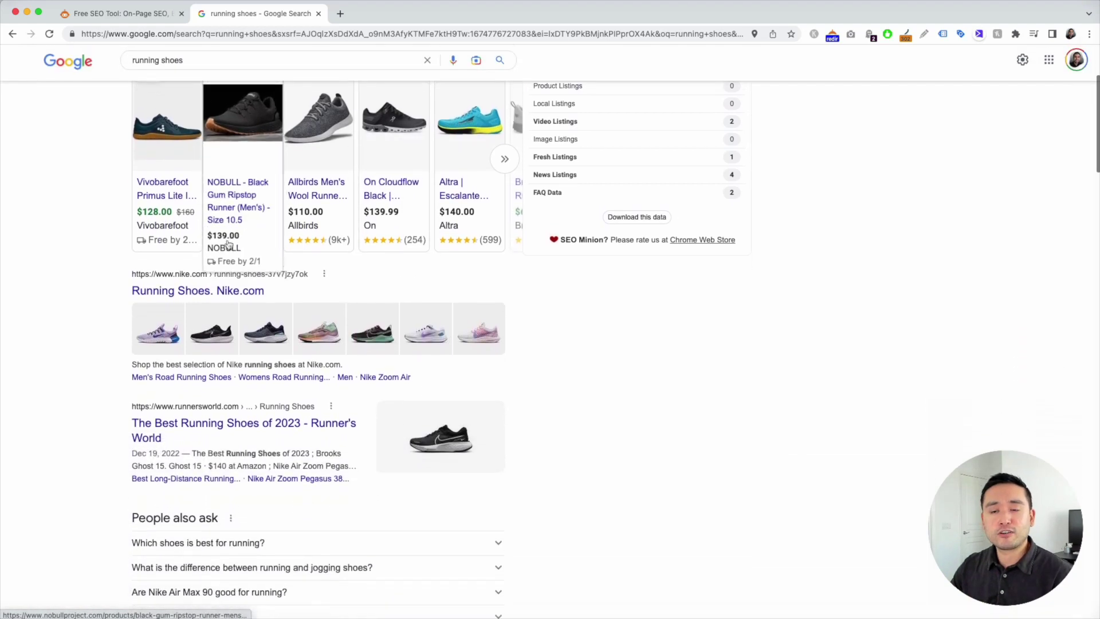
{"action": "scroll", "coordinate": [269, 401], "scroll_direction": "down", "scroll_amount": 1}
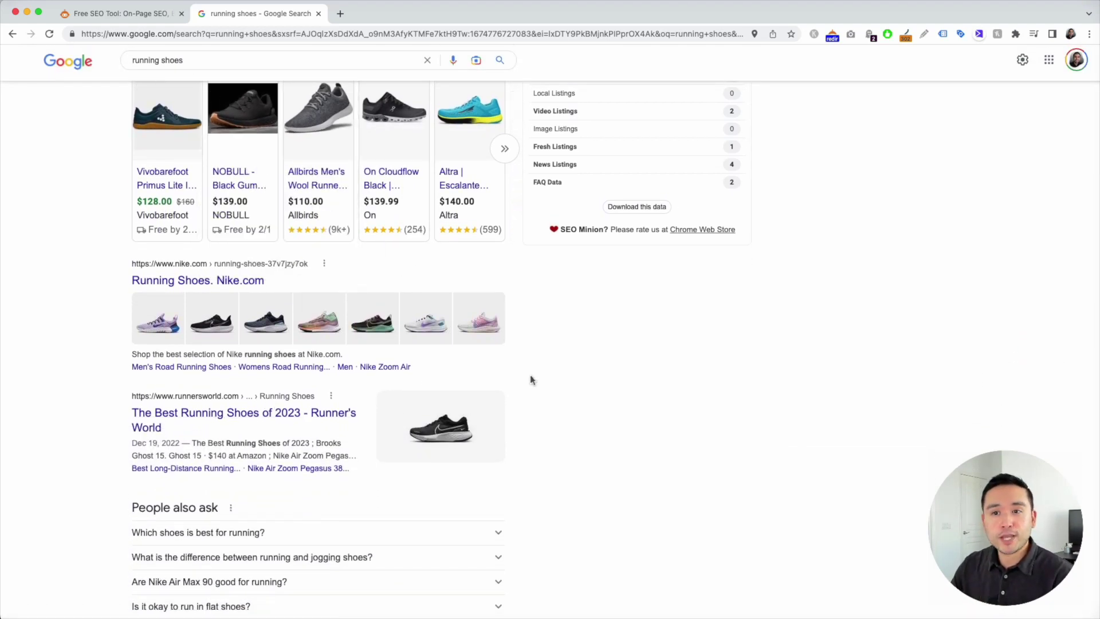
{"action": "scroll", "coordinate": [531, 375], "scroll_direction": "up", "scroll_amount": 5}
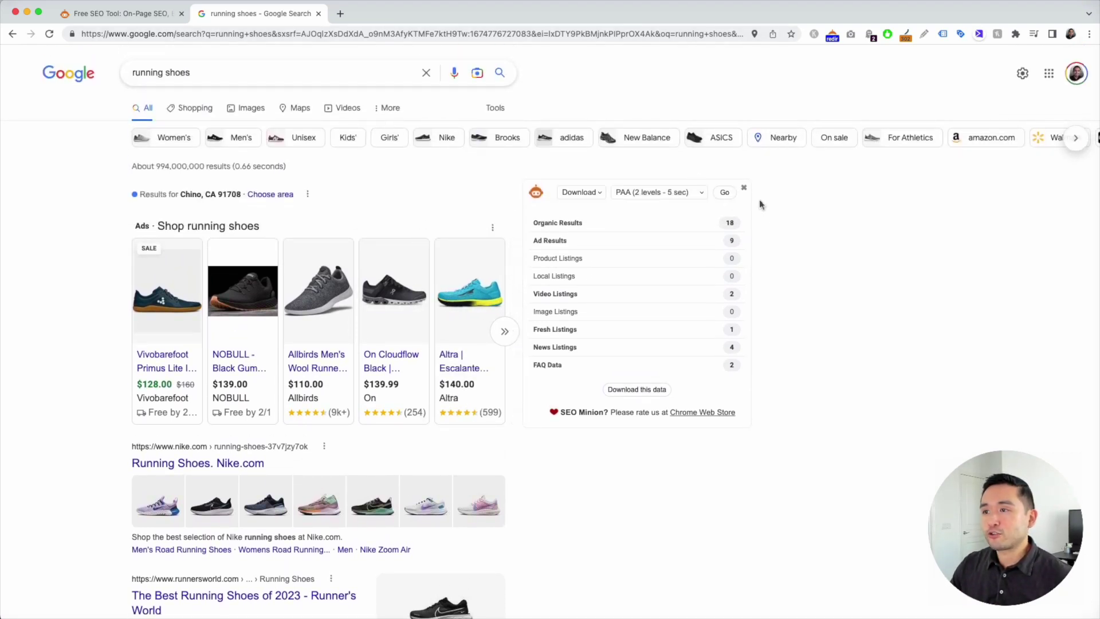
- Change the Google search region to United Kingdom in Search settings and save
{"action": "left_click", "coordinate": [1023, 74]}
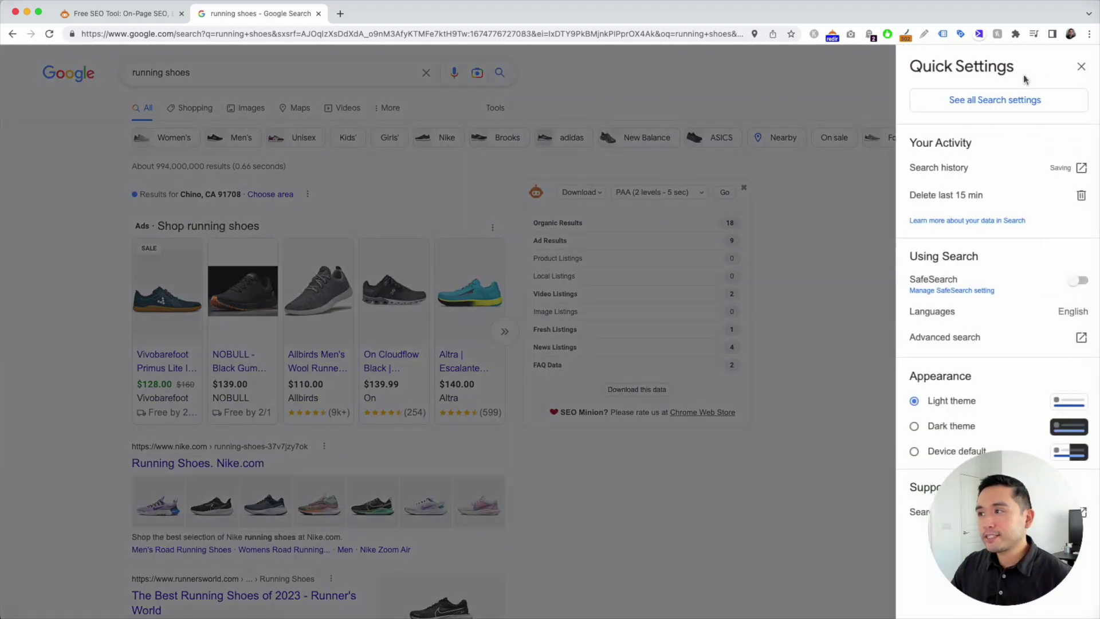
{"action": "left_click", "coordinate": [996, 102]}
{"action": "scroll", "coordinate": [287, 160], "scroll_direction": "down", "scroll_amount": 3}
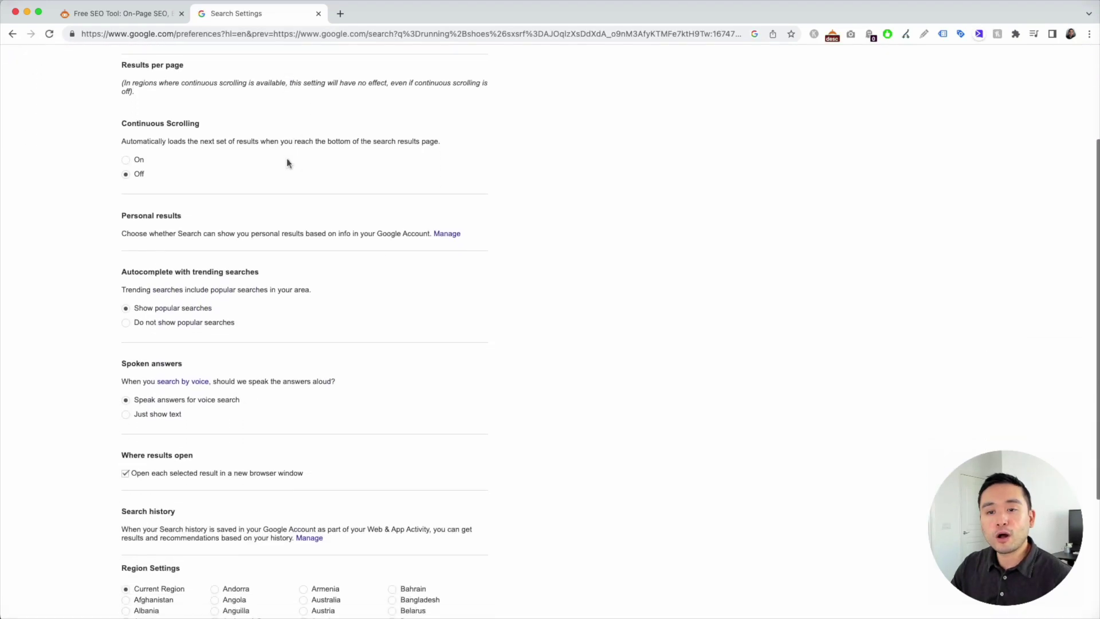
{"action": "scroll", "coordinate": [289, 164], "scroll_direction": "down", "scroll_amount": 3}
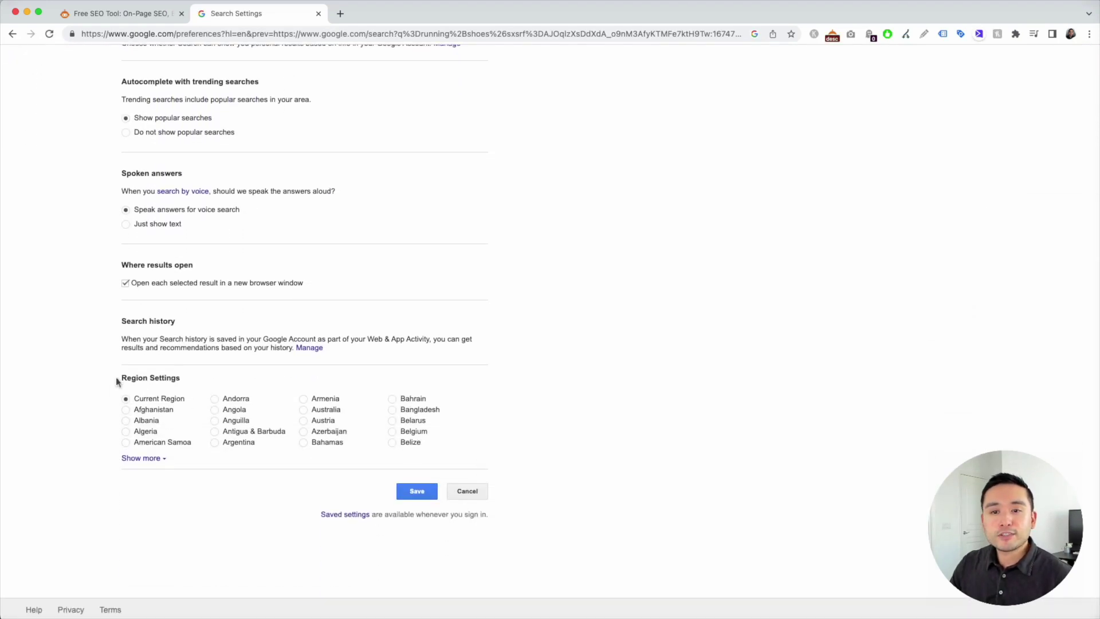
{"action": "left_click_drag", "start_coordinate": [122, 378], "coordinate": [182, 380]}
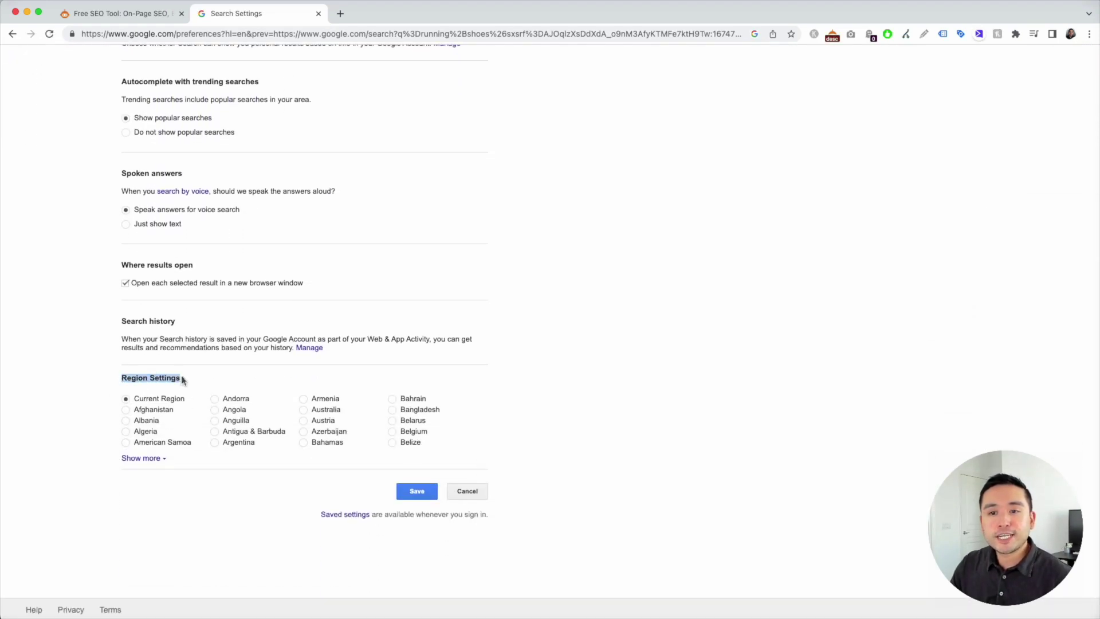
{"action": "left_click", "coordinate": [182, 379]}
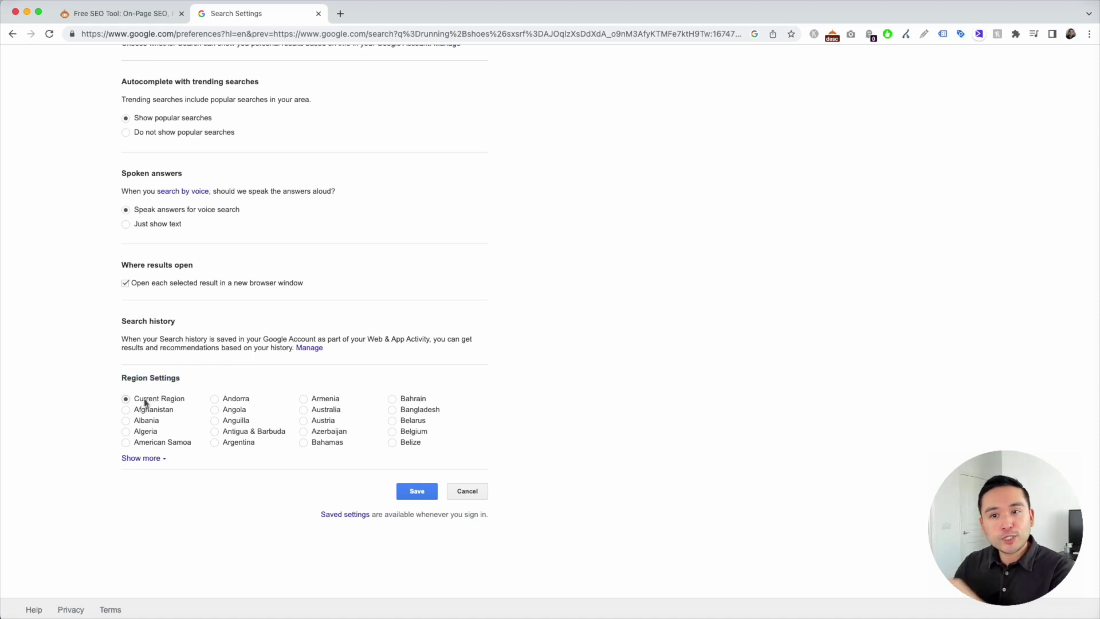
{"action": "left_click", "coordinate": [158, 463]}
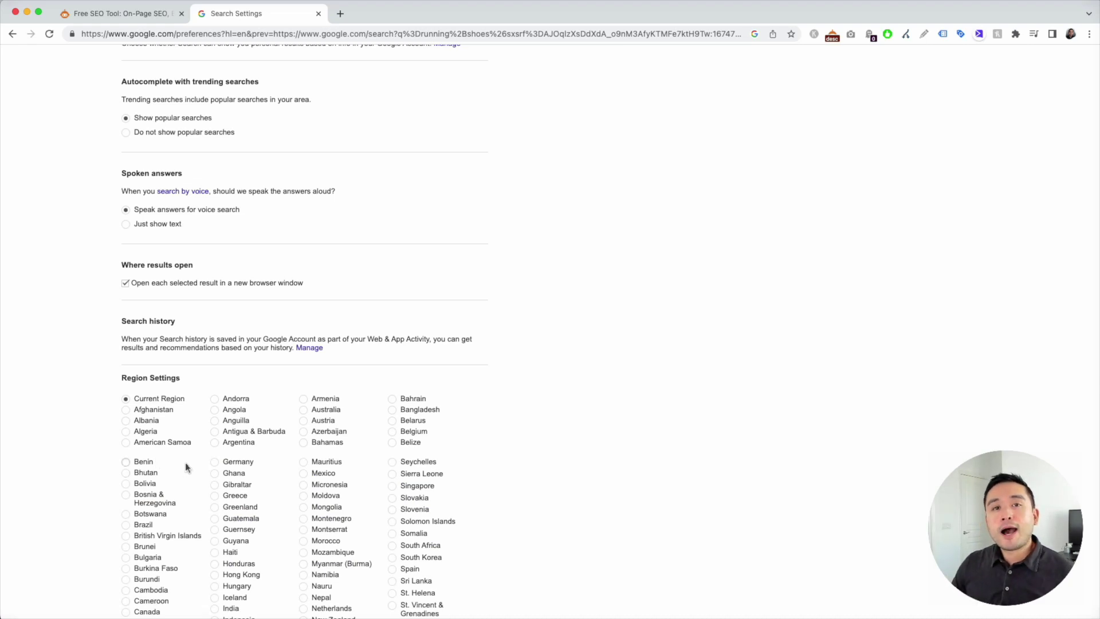
{"action": "scroll", "coordinate": [186, 468], "scroll_direction": "down", "scroll_amount": 10}
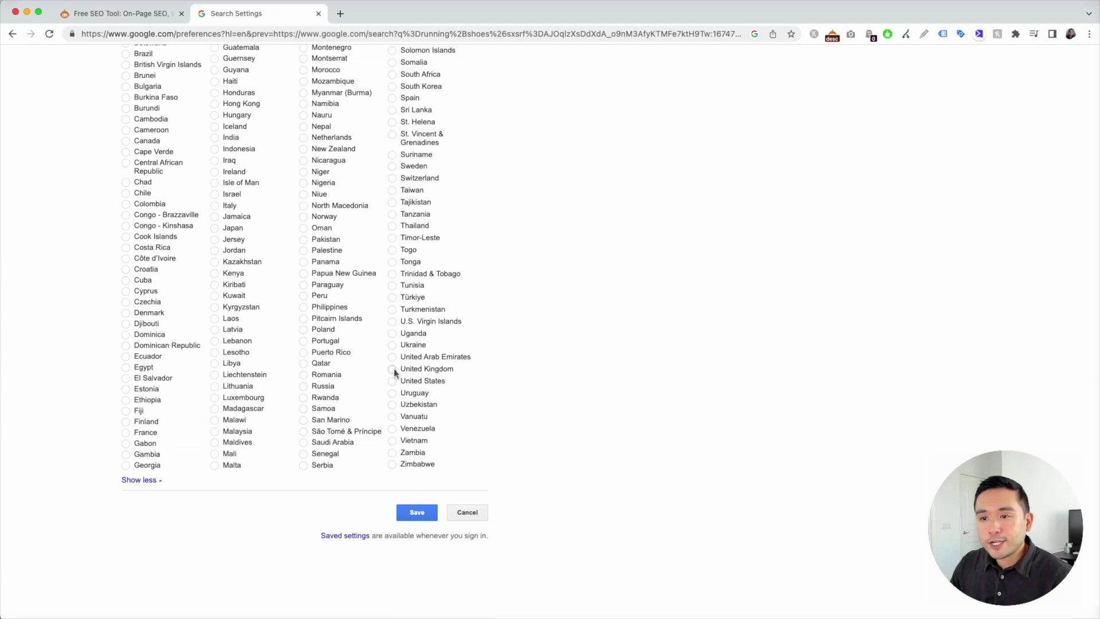
{"action": "left_click", "coordinate": [419, 513]}
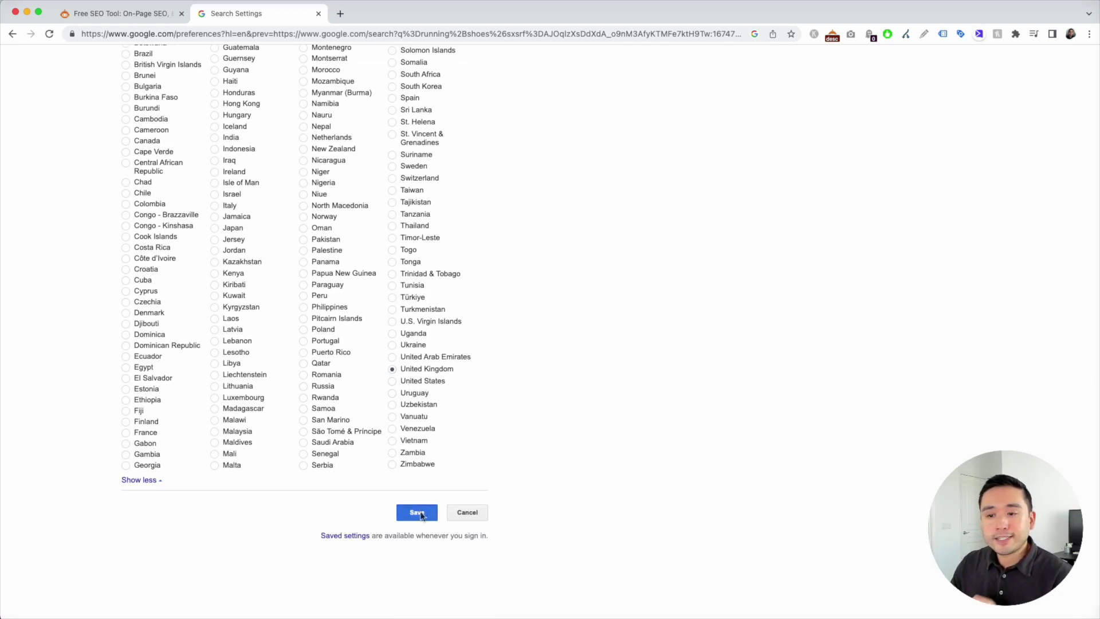
{"action": "left_click", "coordinate": [651, 98]}
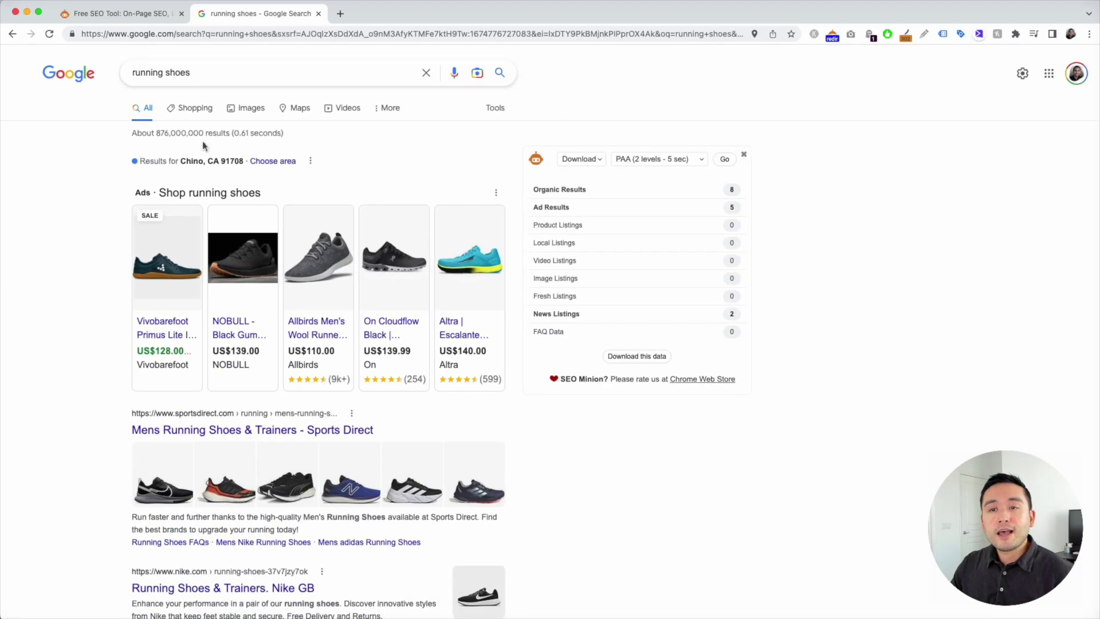
{"action": "scroll", "coordinate": [201, 147], "scroll_direction": "down", "scroll_amount": 1}
{"action": "mouse_move", "coordinate": [321, 214]}
{"action": "scroll", "coordinate": [321, 214], "scroll_direction": "down", "scroll_amount": 3}
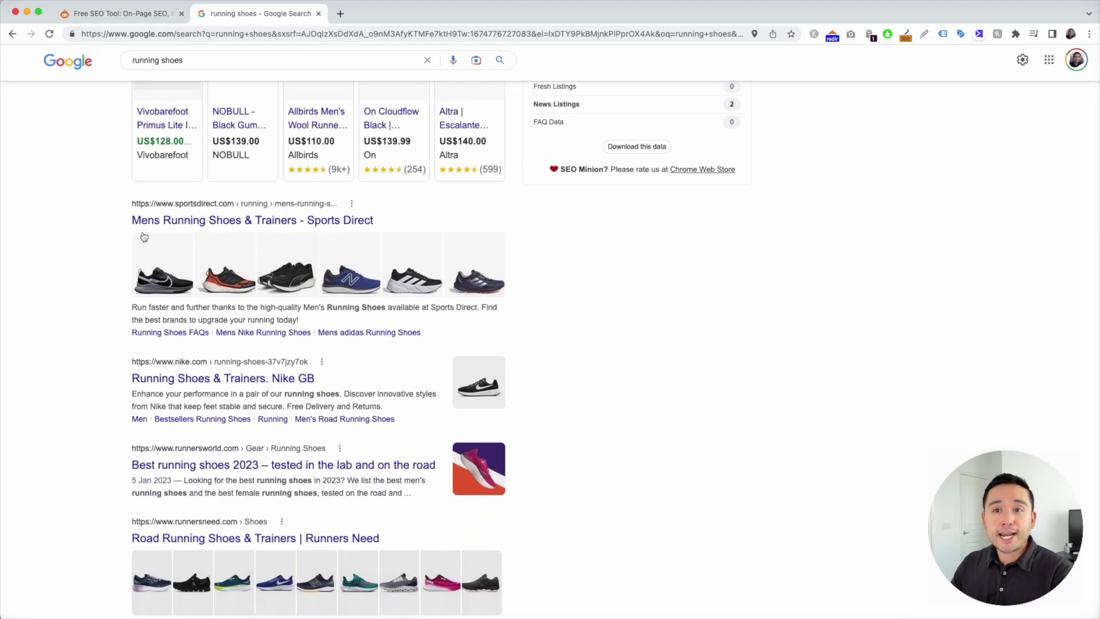
{"action": "scroll", "coordinate": [115, 244], "scroll_direction": "up", "scroll_amount": 4}
{"action": "mouse_move", "coordinate": [304, 232]}
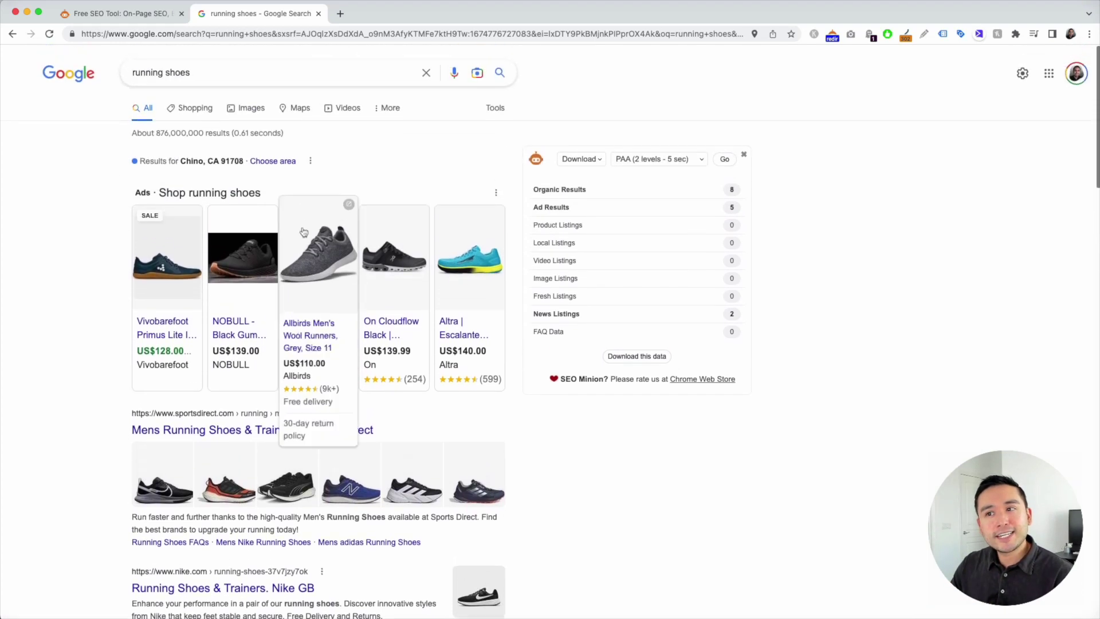
{"action": "scroll", "coordinate": [210, 310], "scroll_direction": "down", "scroll_amount": 2}
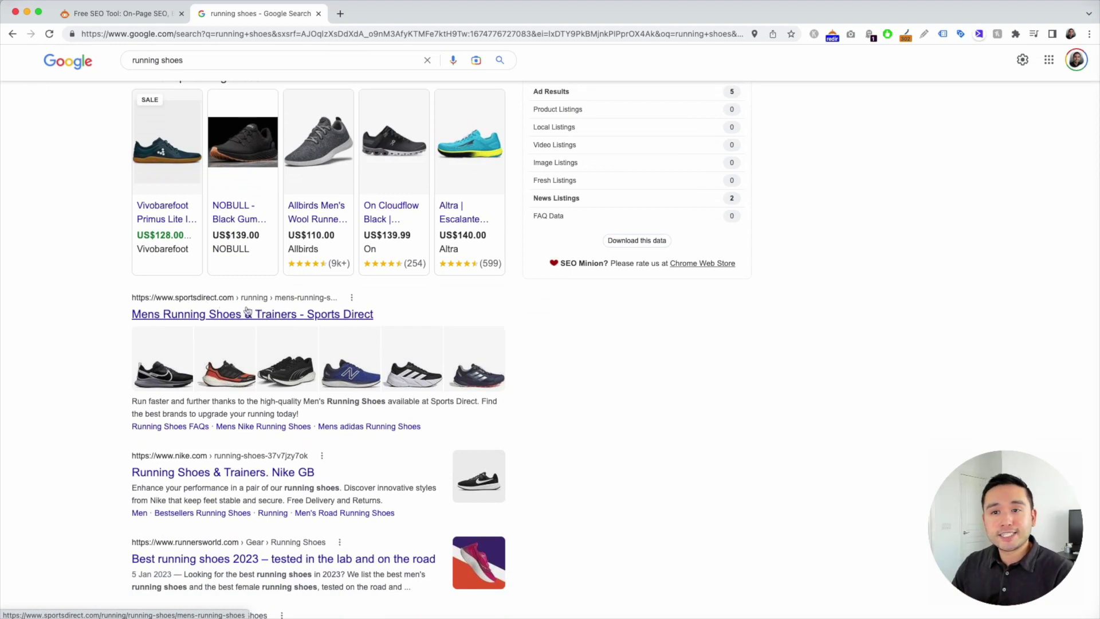
{"action": "scroll", "coordinate": [231, 312], "scroll_direction": "down", "scroll_amount": 10}
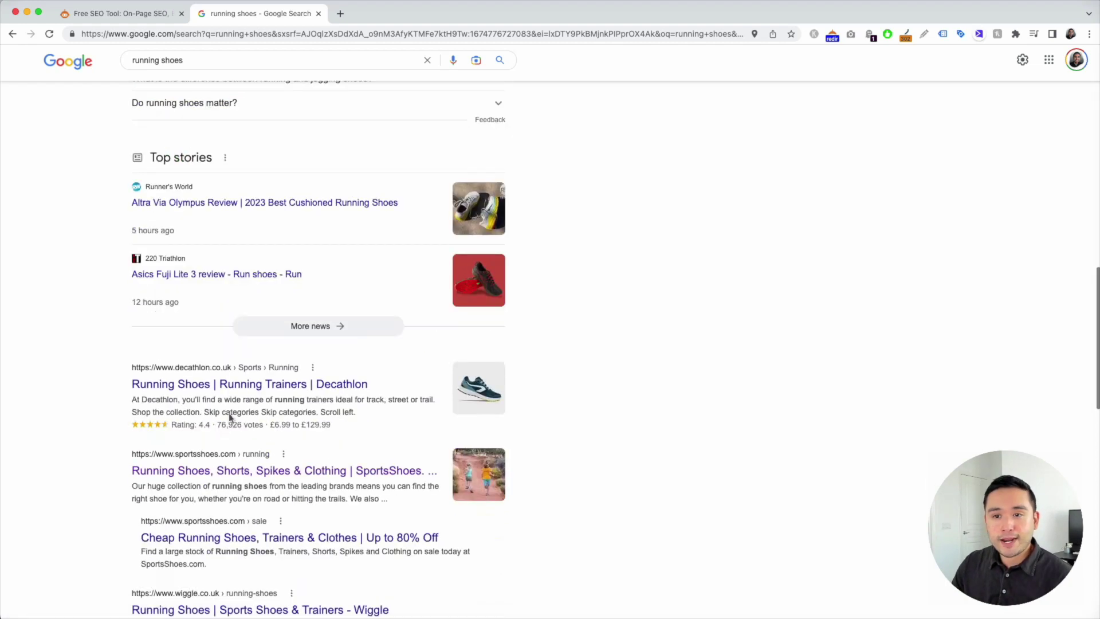
{"action": "scroll", "coordinate": [195, 385], "scroll_direction": "down", "scroll_amount": 2}
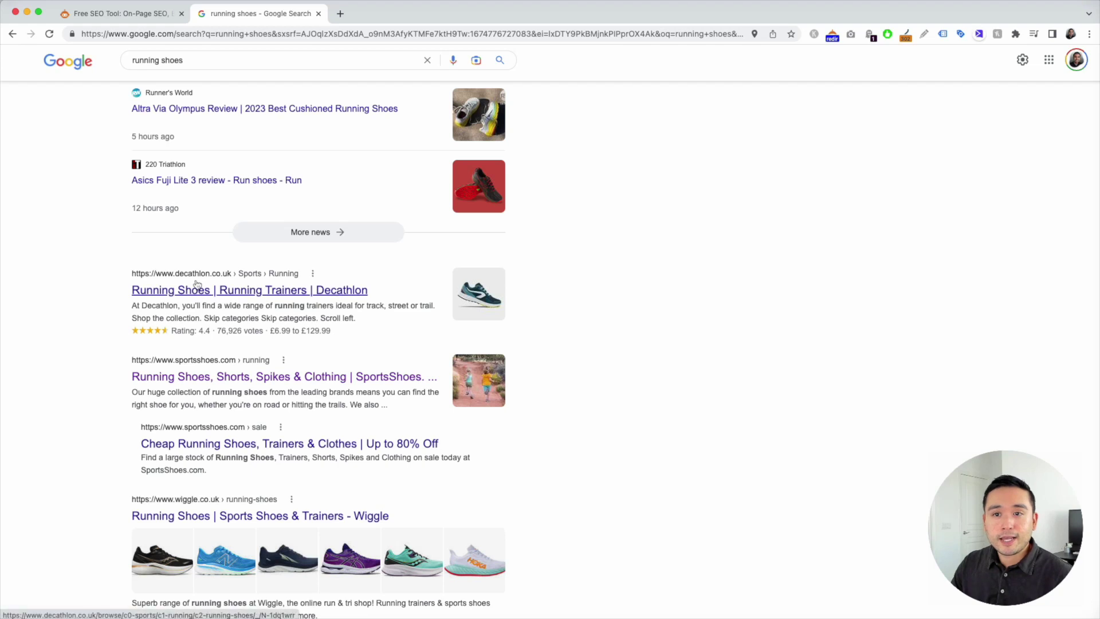
{"action": "scroll", "coordinate": [243, 285], "scroll_direction": "down", "scroll_amount": 2}
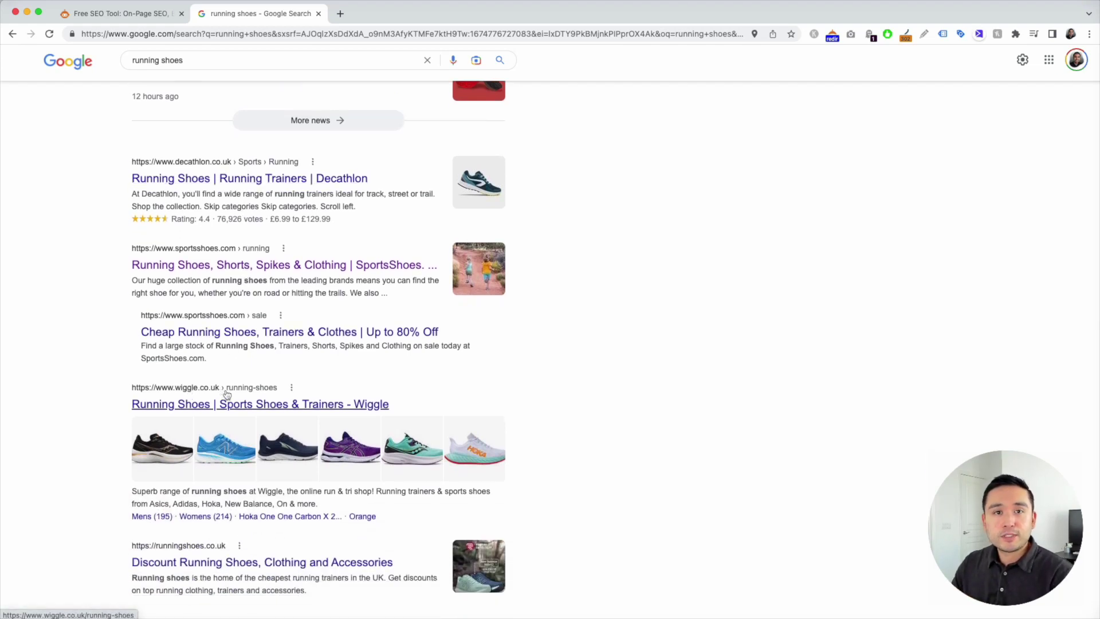
{"action": "scroll", "coordinate": [229, 392], "scroll_direction": "up", "scroll_amount": 15}
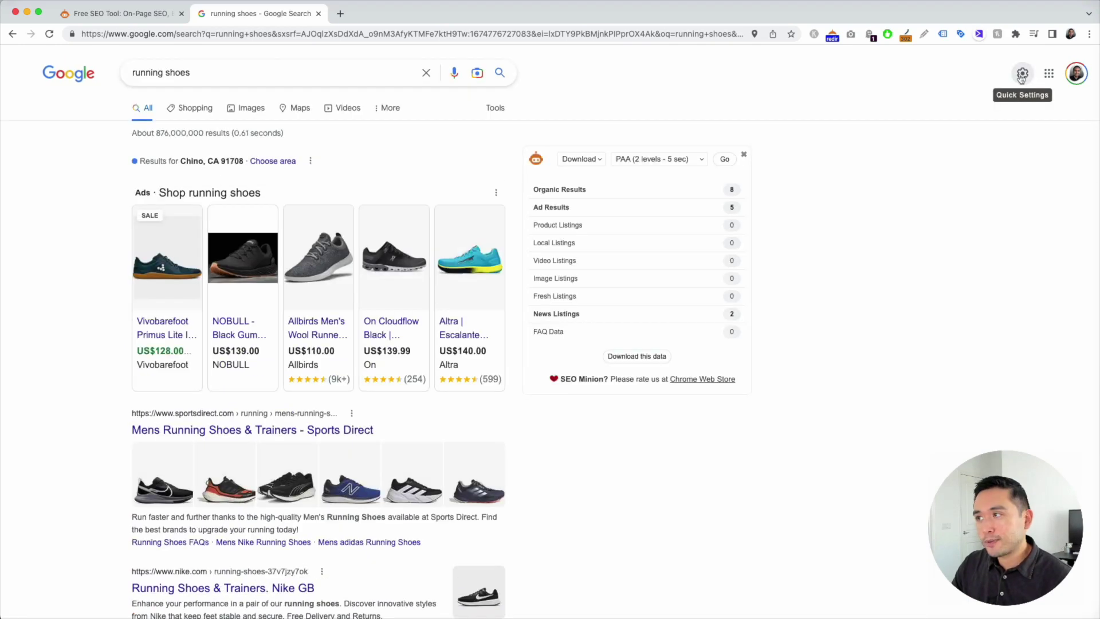
- Reset the search region to Current Region, save, then switch to the SEO Minion homepage tab
{"action": "left_click", "coordinate": [1022, 59]}
{"action": "left_click", "coordinate": [966, 102]}
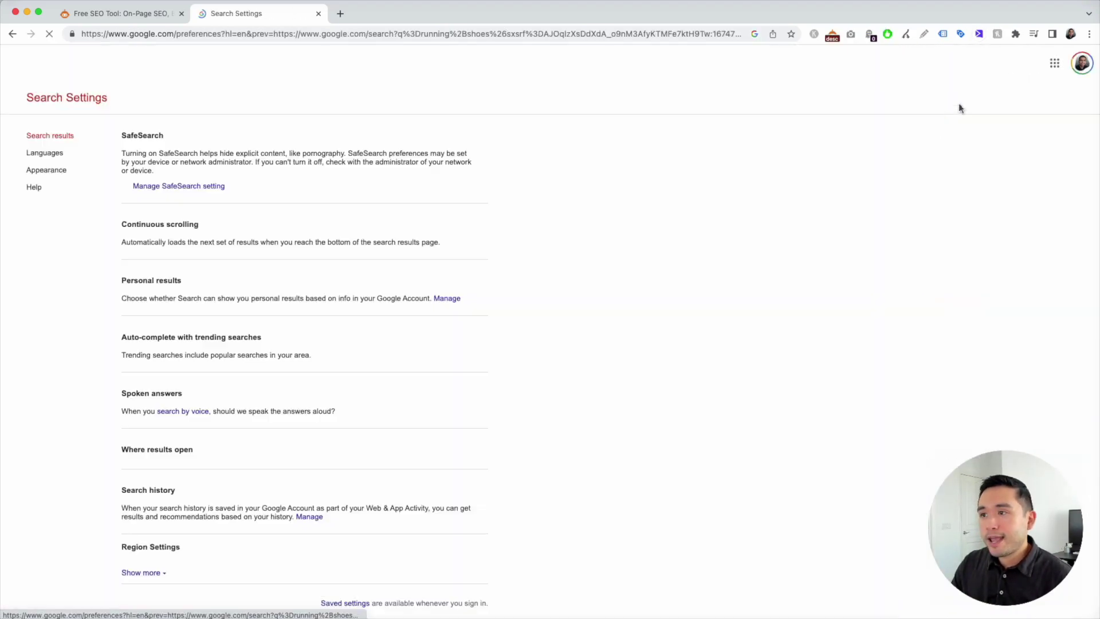
{"action": "scroll", "coordinate": [201, 388], "scroll_direction": "down", "scroll_amount": 4}
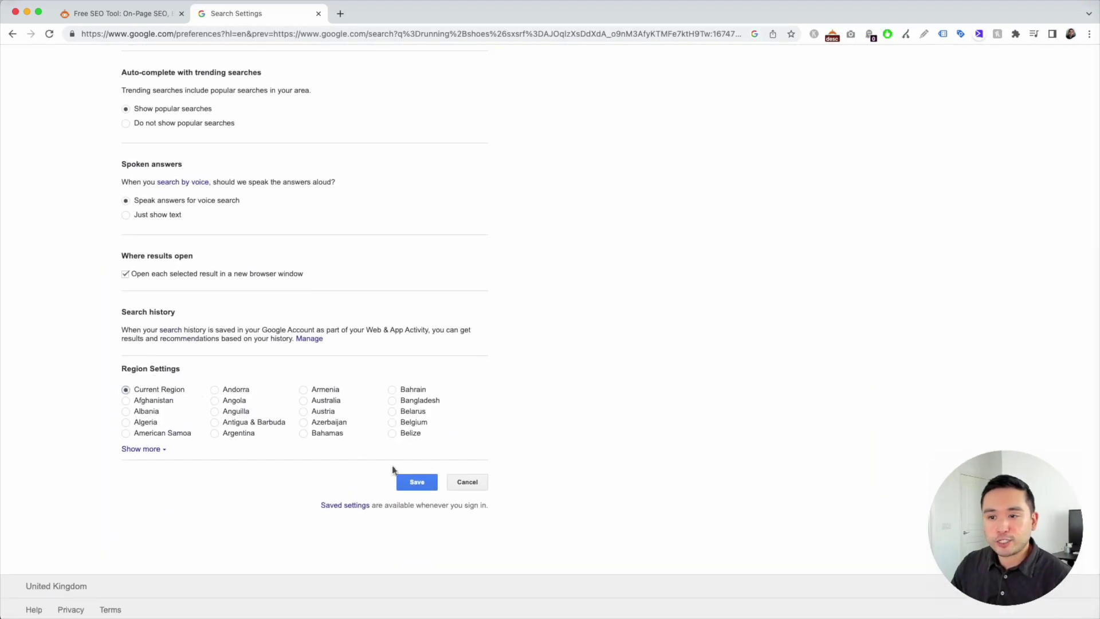
{"action": "left_click", "coordinate": [416, 482]}
{"action": "left_click", "coordinate": [650, 91]}
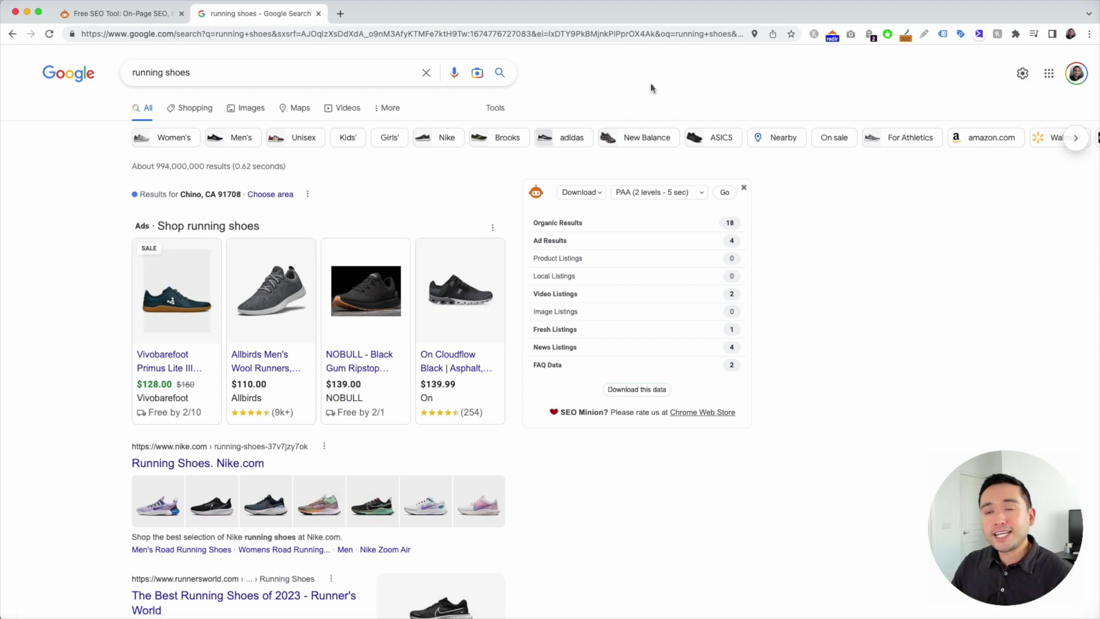
{"action": "left_click", "coordinate": [155, 19]}
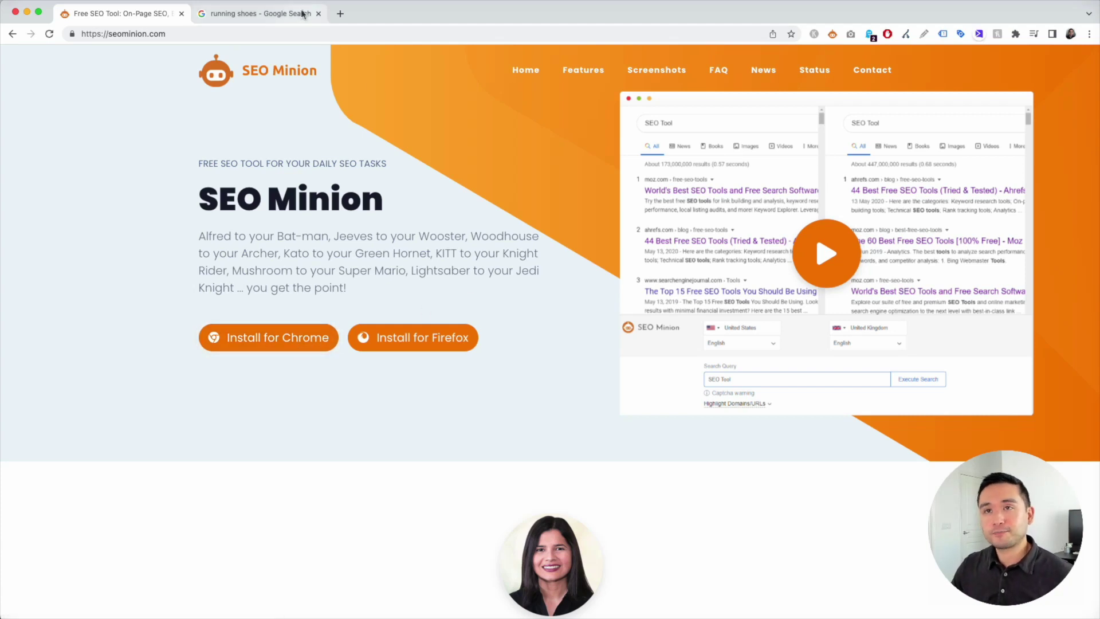
- Return to the 'running shoes' Google results tab and scroll through the listings
{"action": "left_click", "coordinate": [255, 16]}
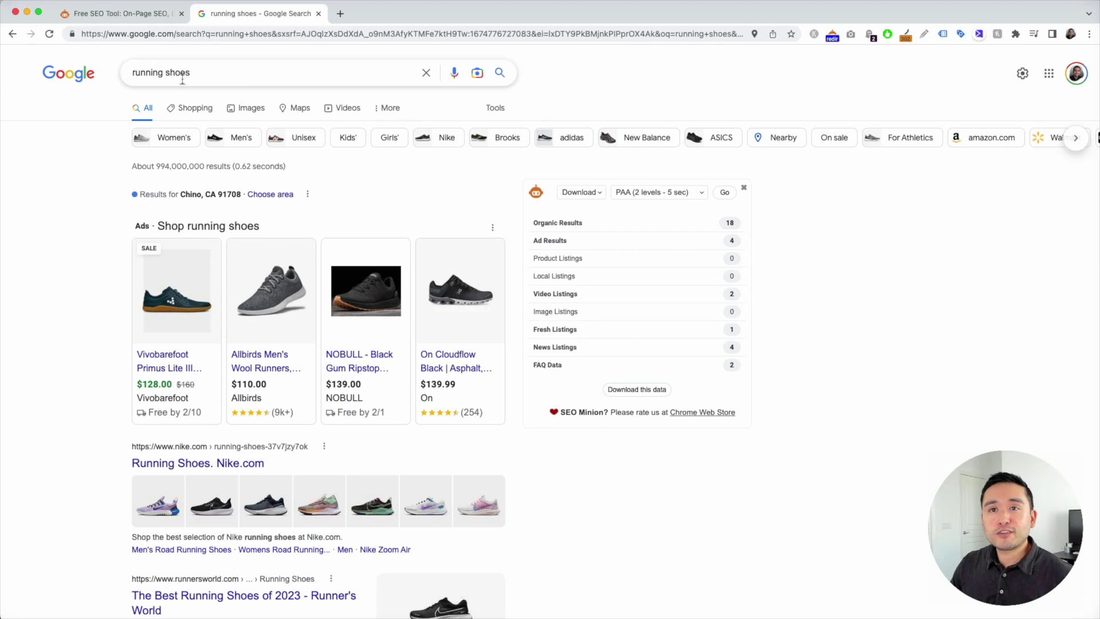
{"action": "scroll", "coordinate": [150, 213], "scroll_direction": "down", "scroll_amount": 3}
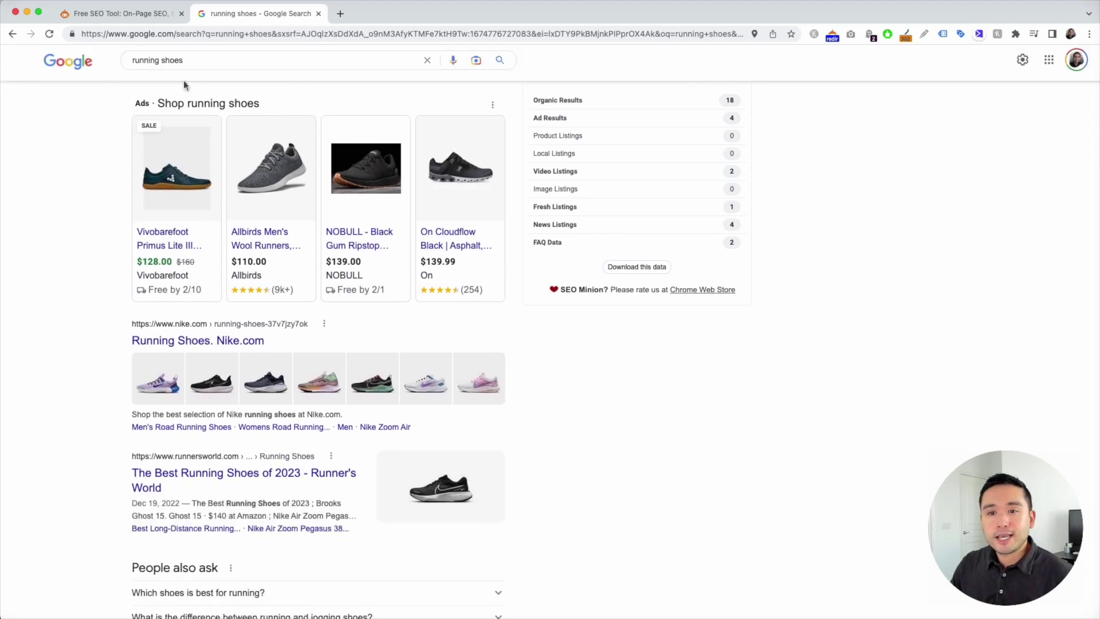
{"action": "scroll", "coordinate": [226, 387], "scroll_direction": "down", "scroll_amount": 3}
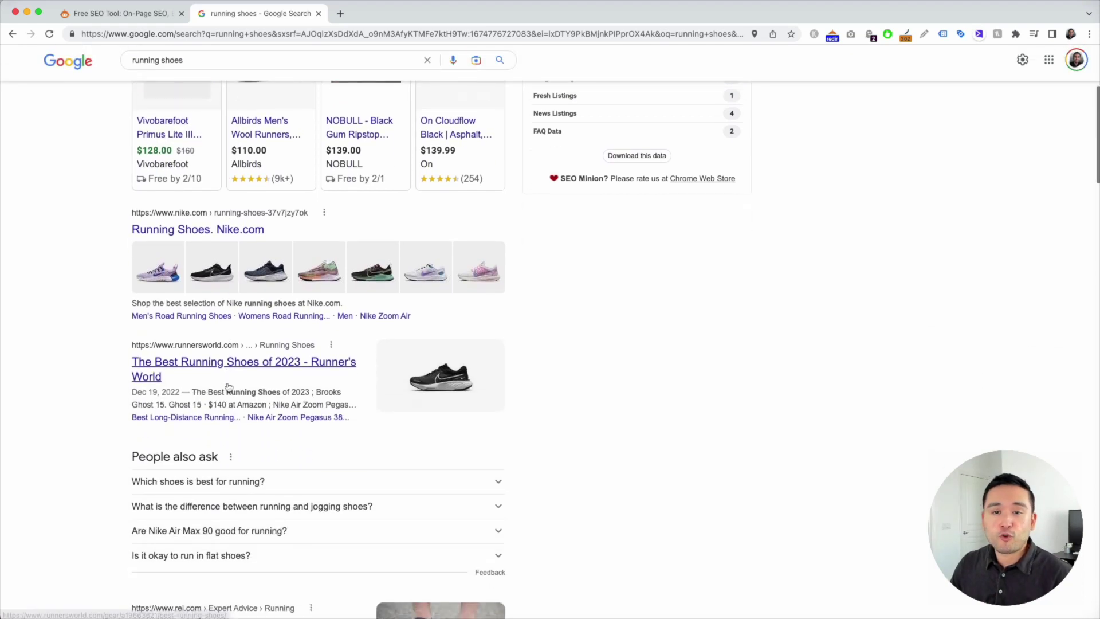
{"action": "scroll", "coordinate": [286, 470], "scroll_direction": "up", "scroll_amount": 6}
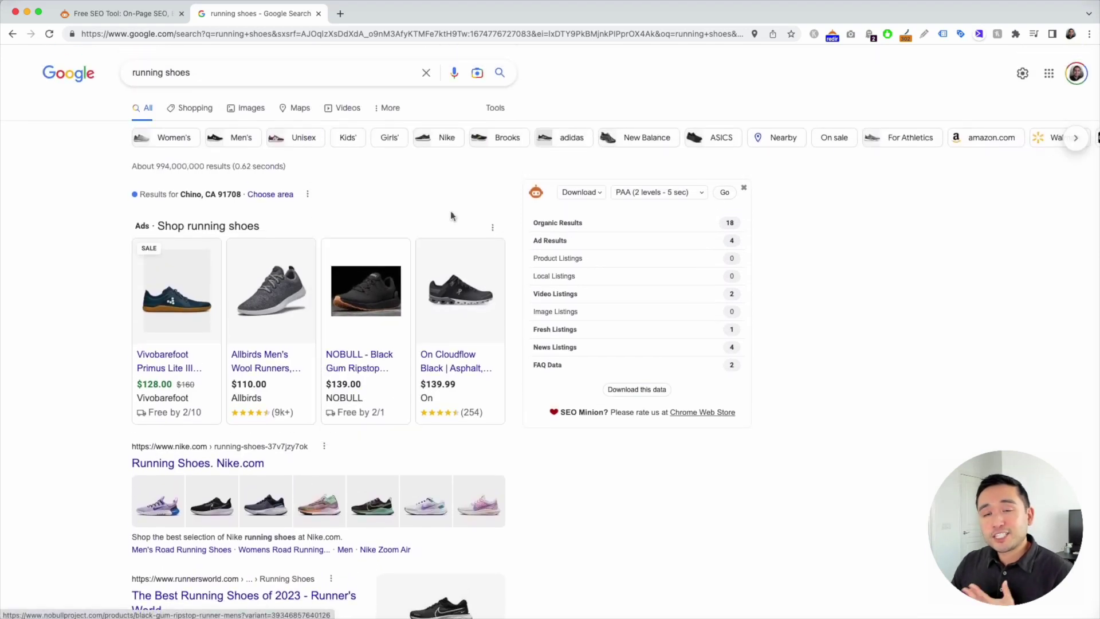
{"action": "left_click", "coordinate": [832, 36]}
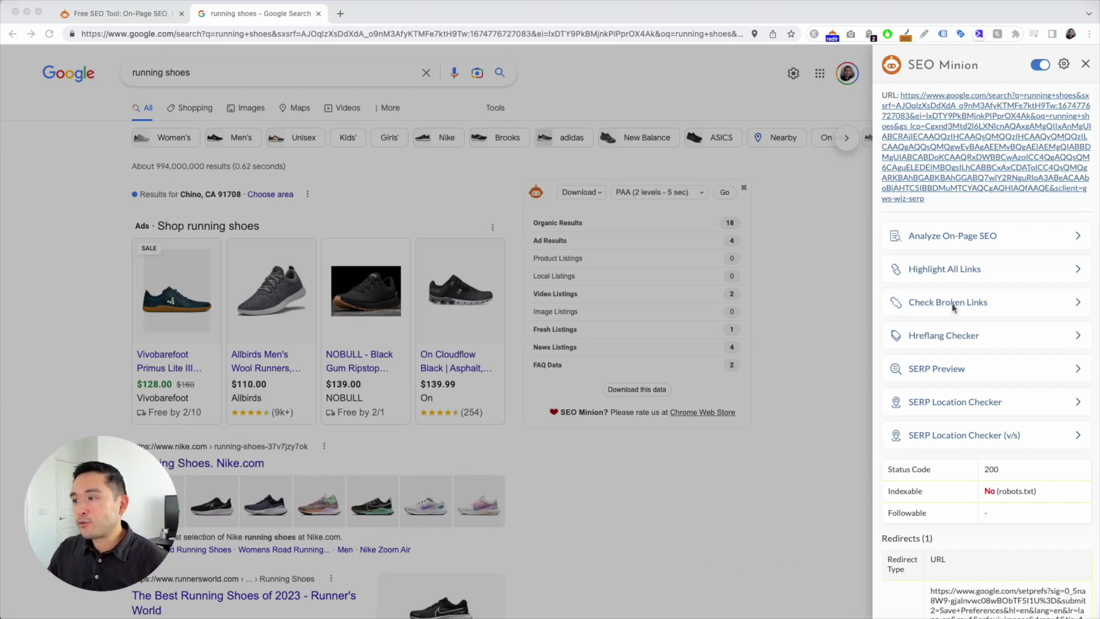
- Open the SERP Location Checker with location United Kingdom and language English
{"action": "left_click", "coordinate": [917, 404]}
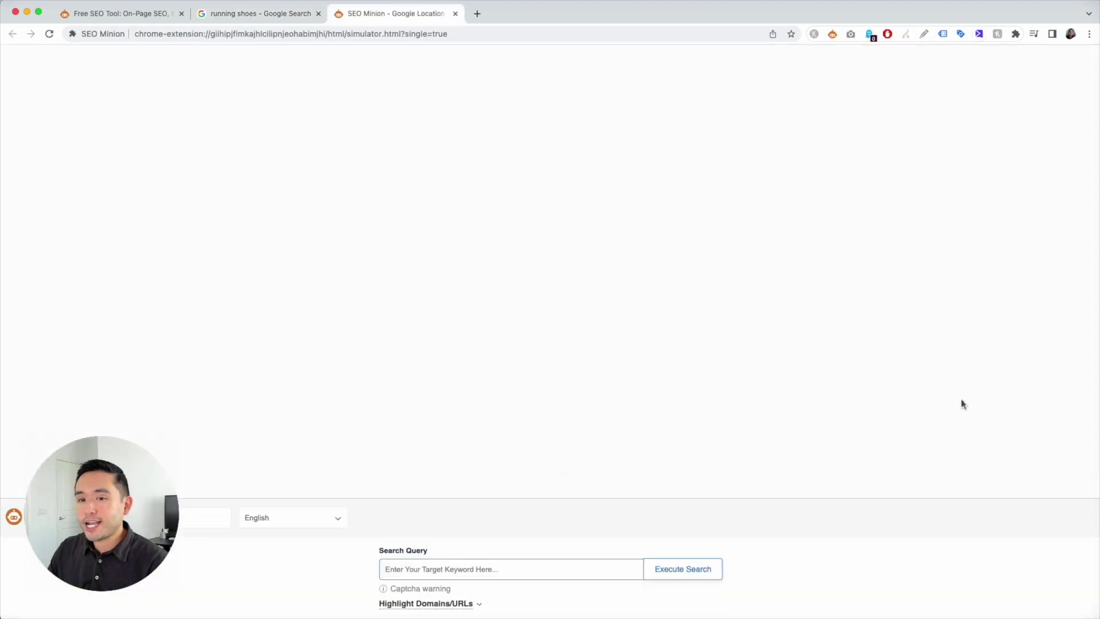
{"action": "left_click_drag", "start_coordinate": [89, 523], "coordinate": [981, 528]}
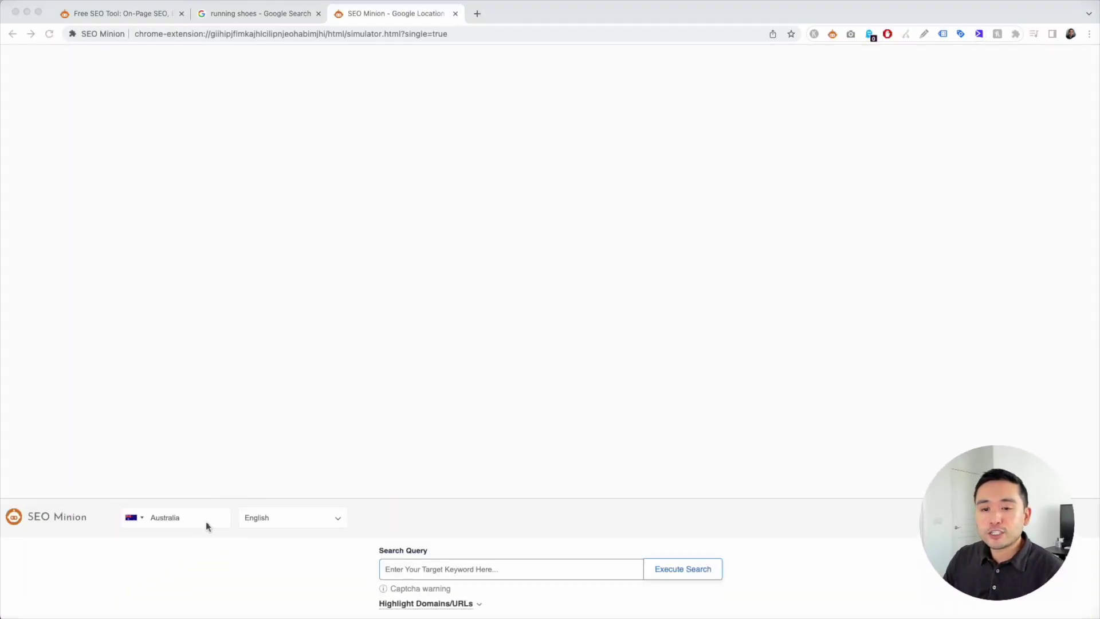
{"action": "left_click", "coordinate": [183, 519]}
{"action": "left_click", "coordinate": [134, 518]}
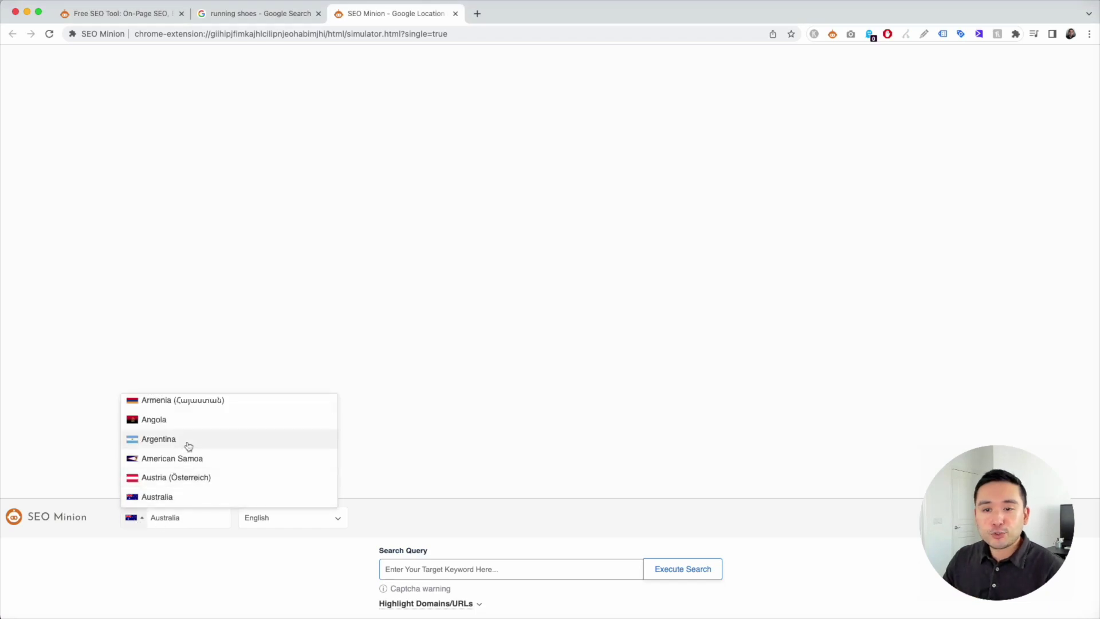
{"action": "scroll", "coordinate": [172, 441], "scroll_direction": "up", "scroll_amount": 5}
{"action": "left_click", "coordinate": [162, 424]}
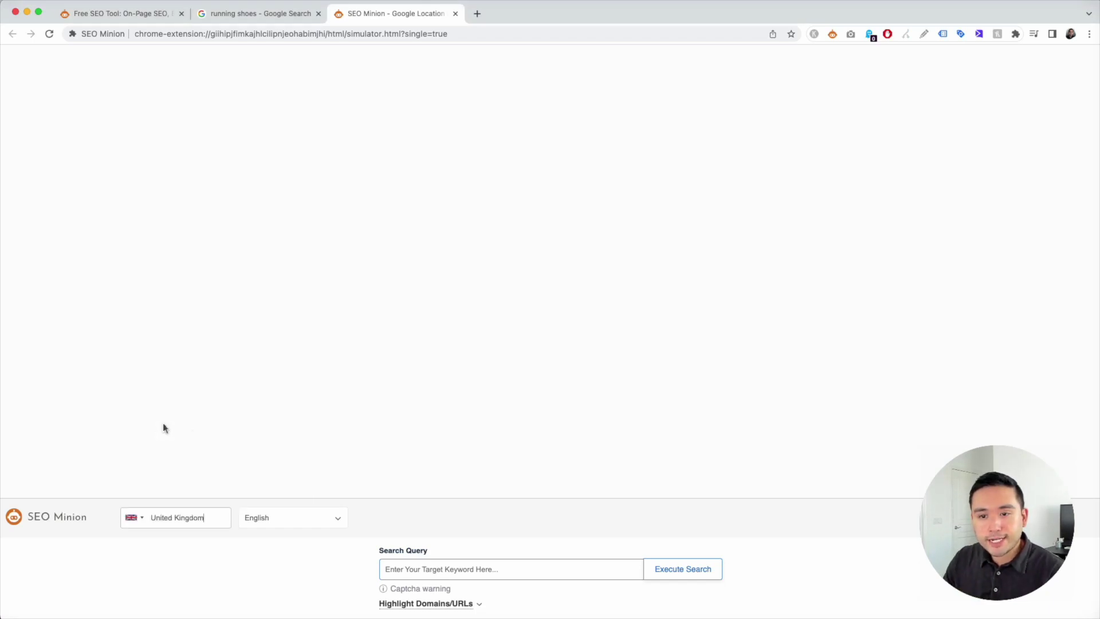
{"action": "left_click", "coordinate": [277, 519]}
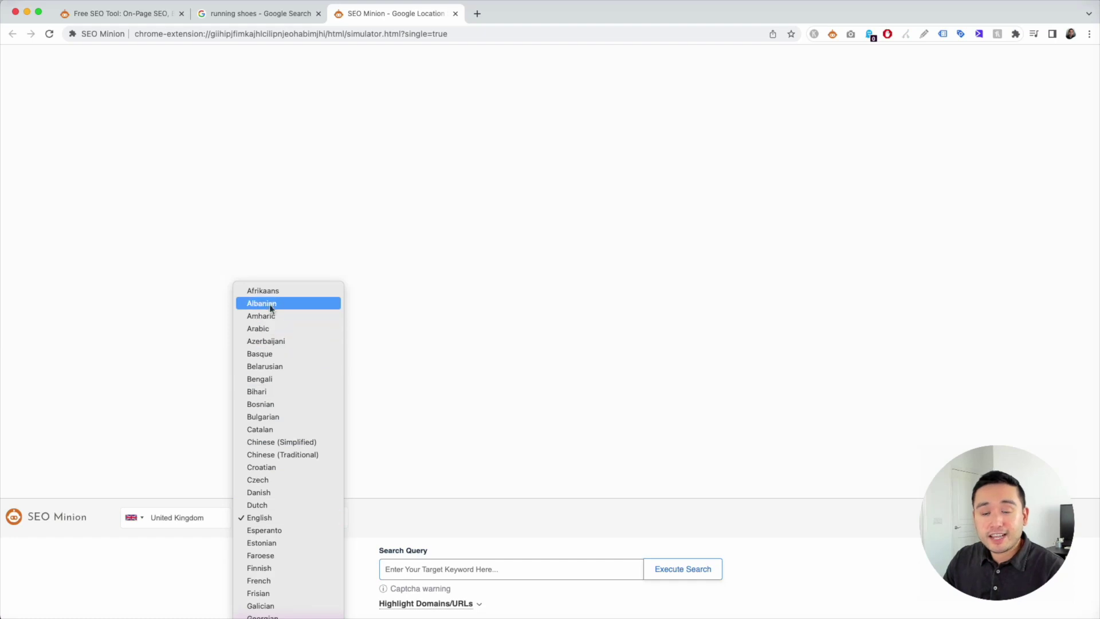
{"action": "left_click", "coordinate": [395, 518]}
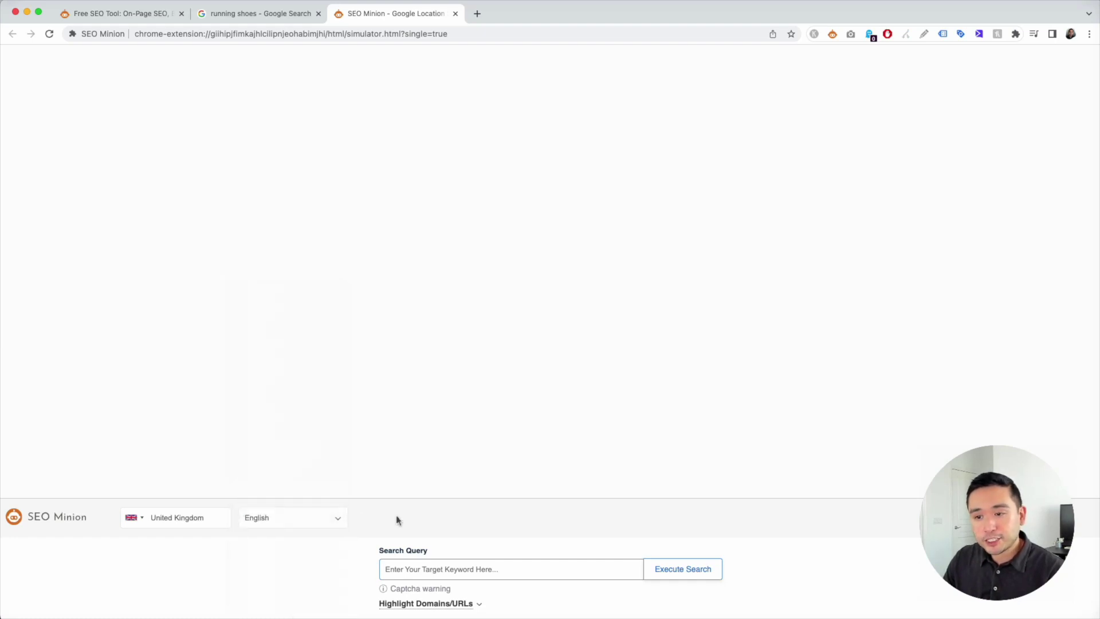
- Search 'running shoes' from the United Kingdom
{"action": "left_click", "coordinate": [422, 567]}
{"action": "type", "text": "ru"}
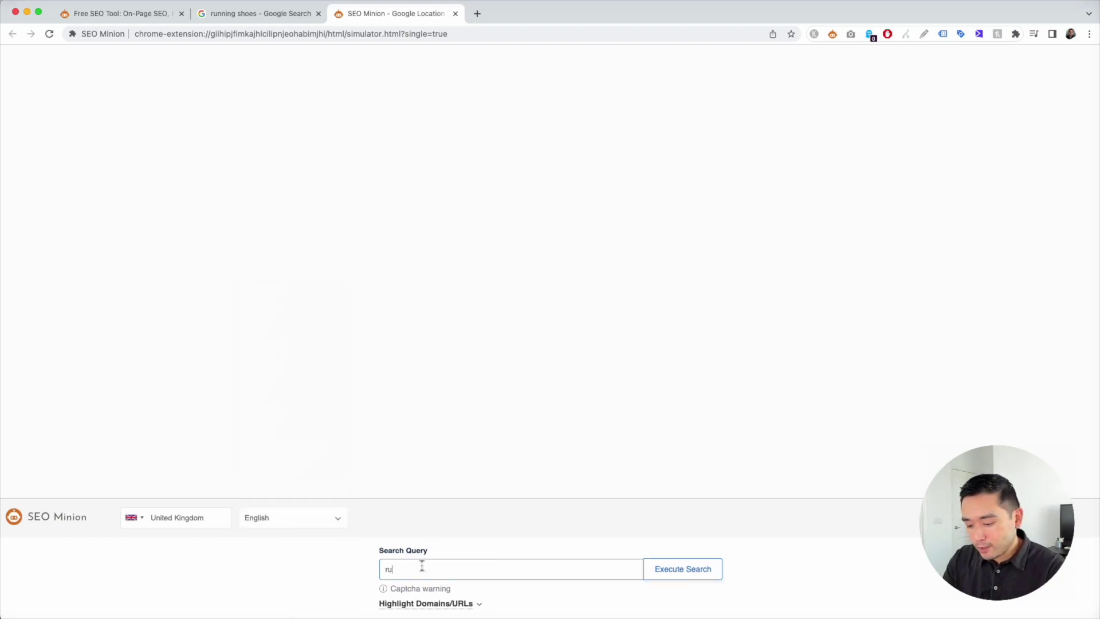
{"action": "type", "text": "nning shoes"}
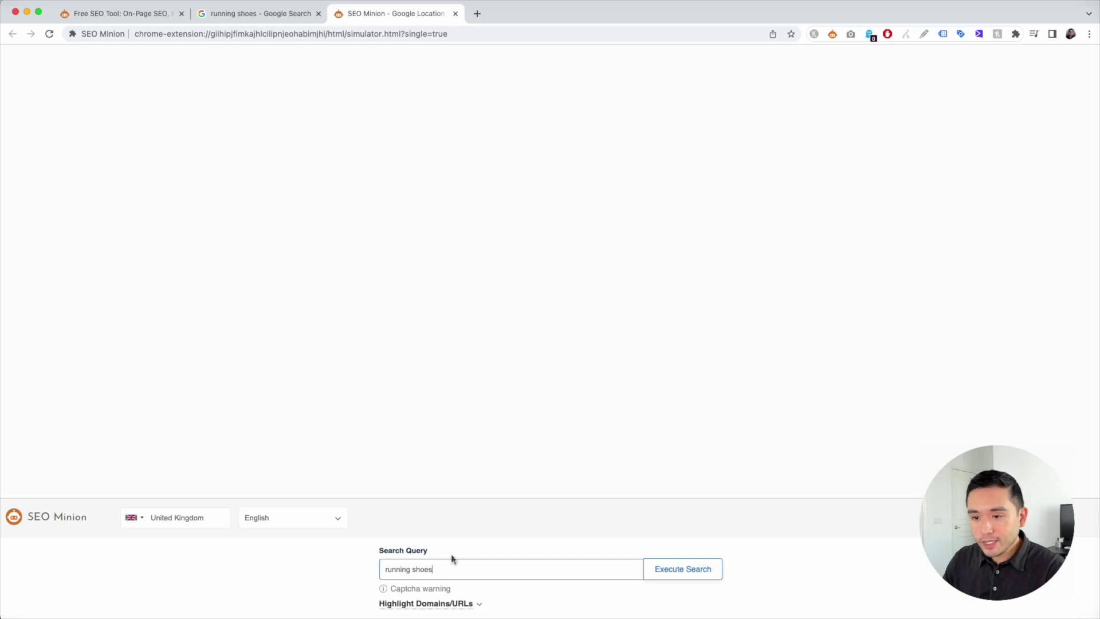
{"action": "left_click", "coordinate": [675, 580]}
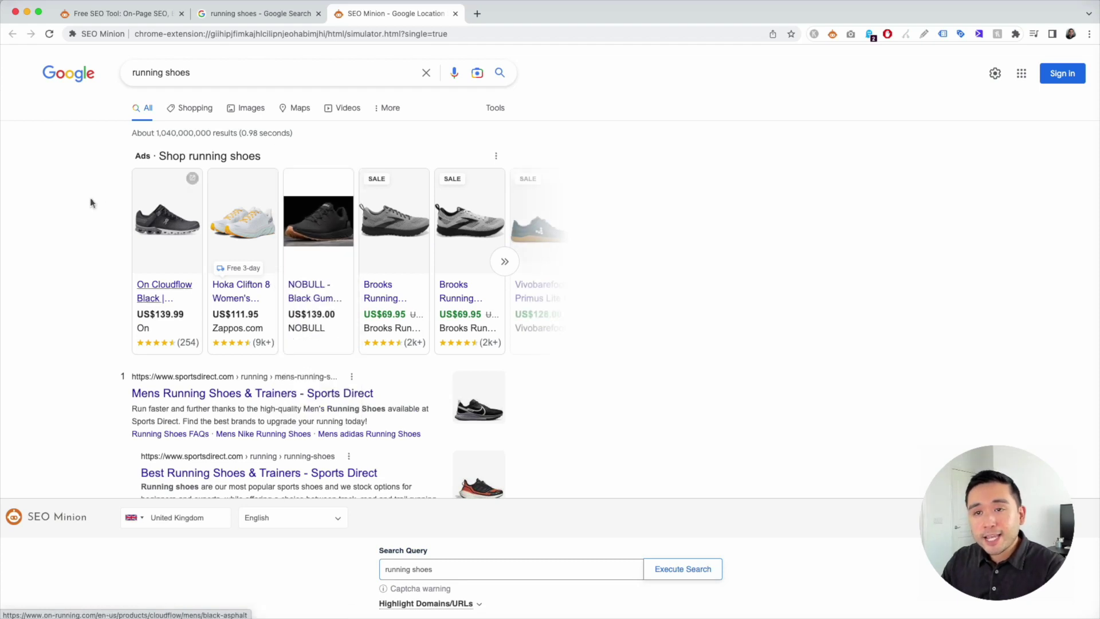
{"action": "scroll", "coordinate": [103, 282], "scroll_direction": "down", "scroll_amount": 2}
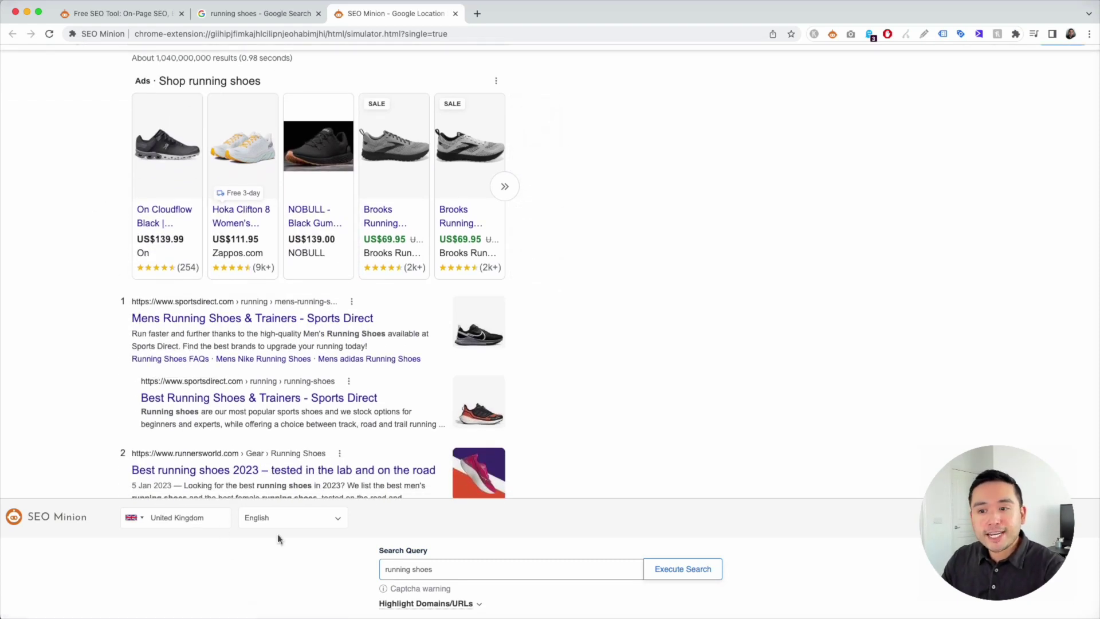
{"action": "scroll", "coordinate": [194, 319], "scroll_direction": "down", "scroll_amount": 1}
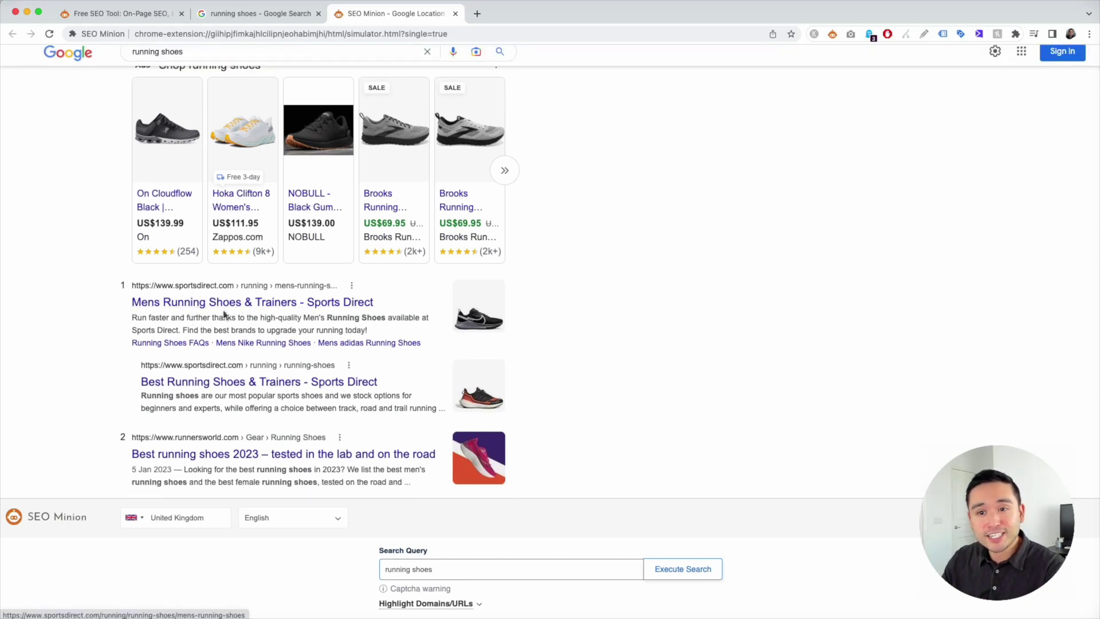
{"action": "scroll", "coordinate": [232, 338], "scroll_direction": "down", "scroll_amount": 3}
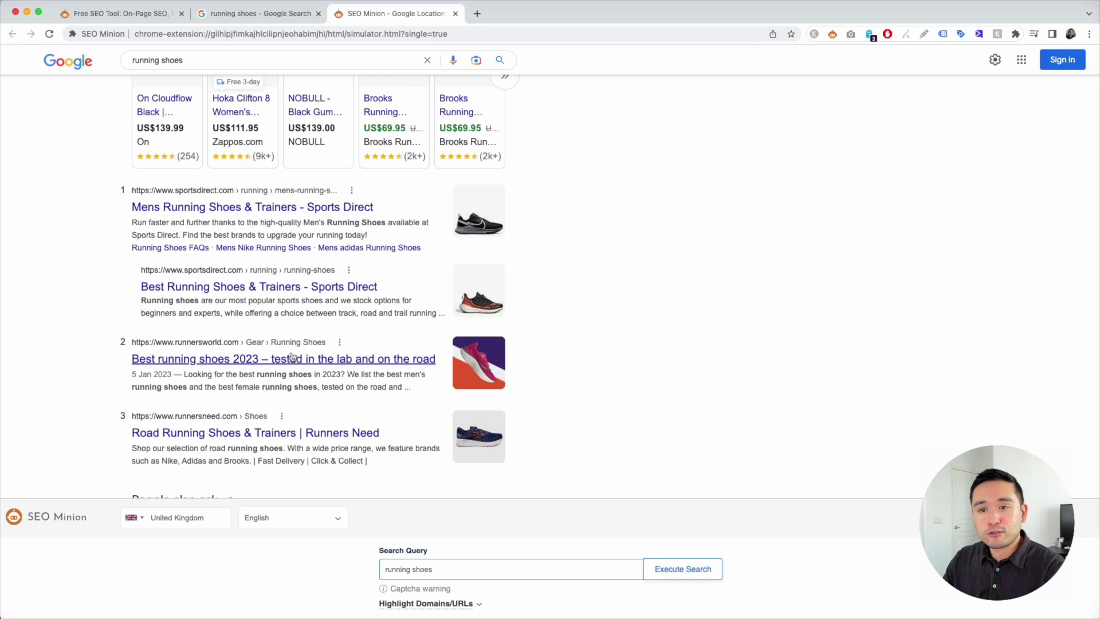
{"action": "scroll", "coordinate": [229, 378], "scroll_direction": "down", "scroll_amount": 9}
{"action": "scroll", "coordinate": [224, 383], "scroll_direction": "down", "scroll_amount": 8}
{"action": "scroll", "coordinate": [228, 382], "scroll_direction": "up", "scroll_amount": 11}
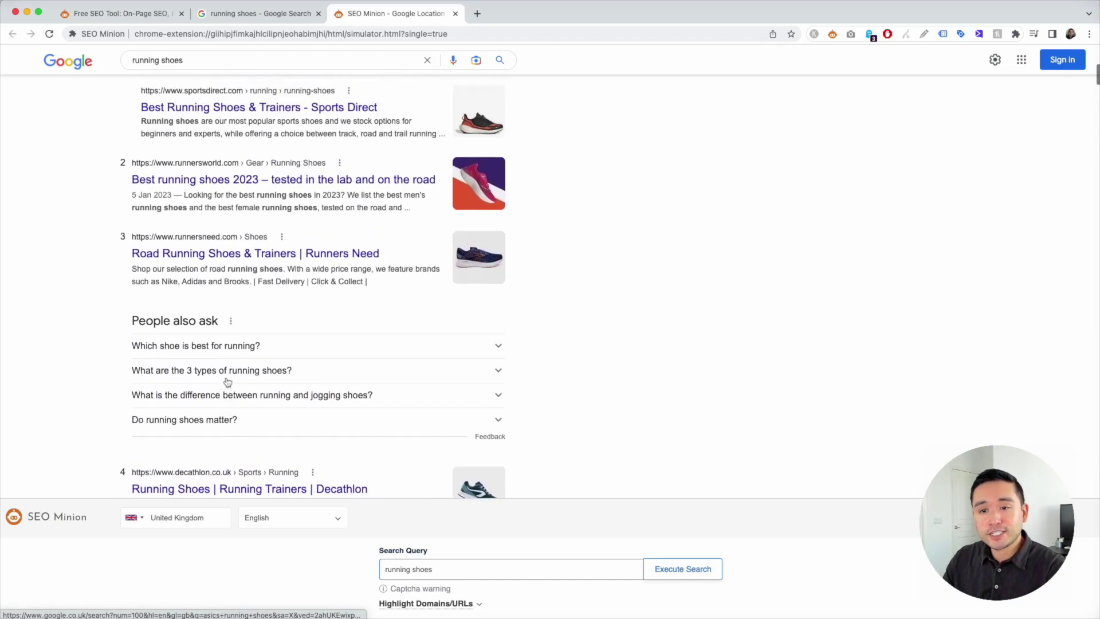
{"action": "scroll", "coordinate": [228, 382], "scroll_direction": "up", "scroll_amount": 6}
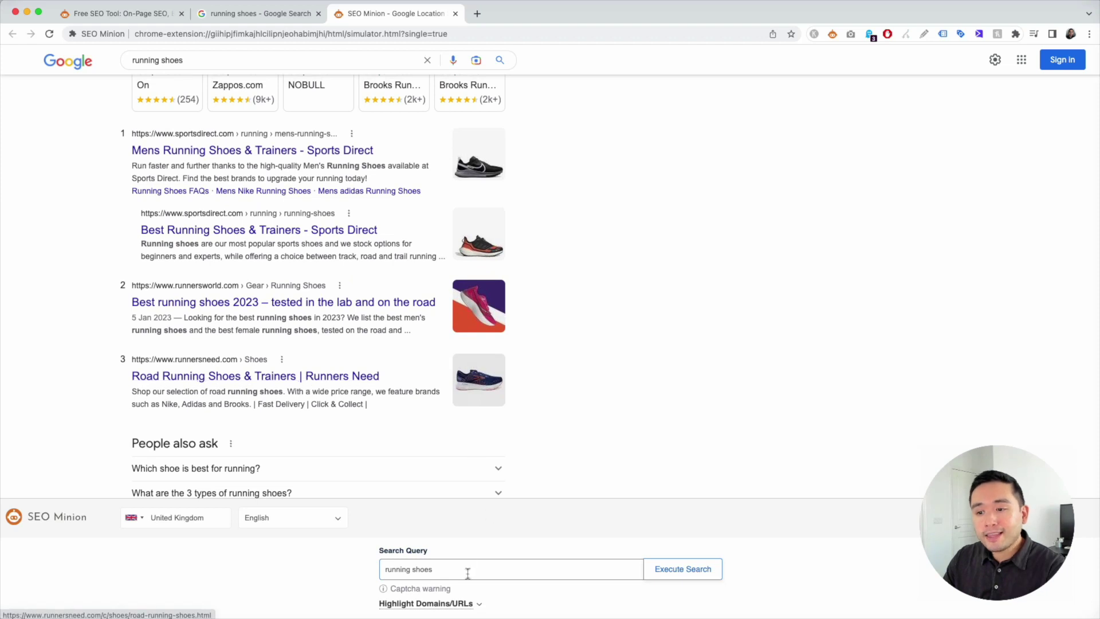
- Rerun the UK search highlighting sportsdirect.com and scroll through the highlighted results
{"action": "left_click", "coordinate": [480, 605]}
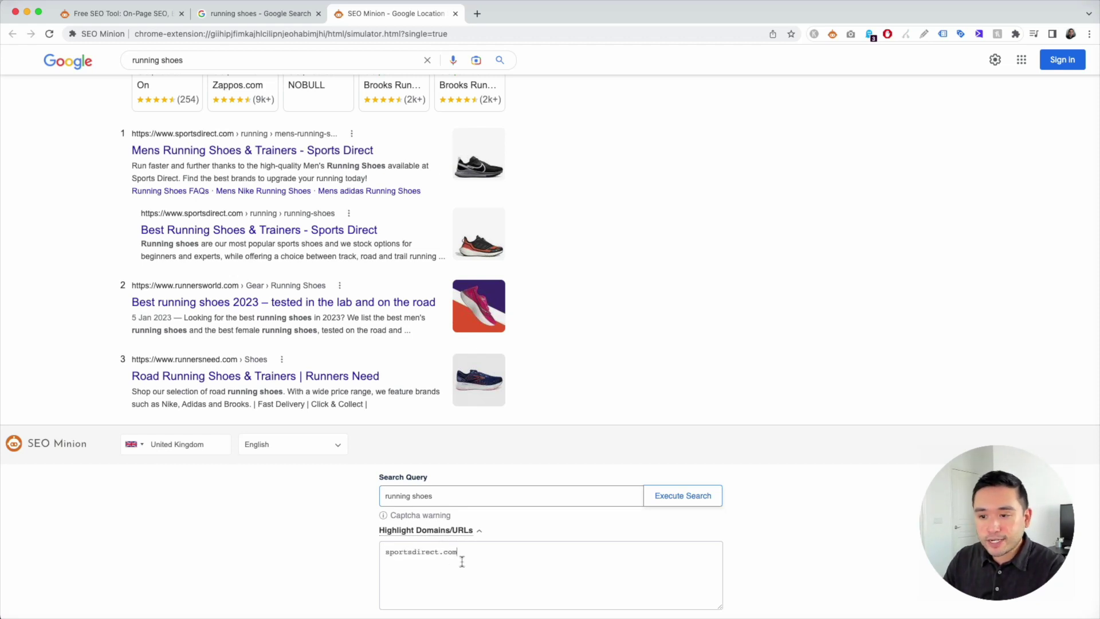
{"action": "left_click", "coordinate": [674, 498]}
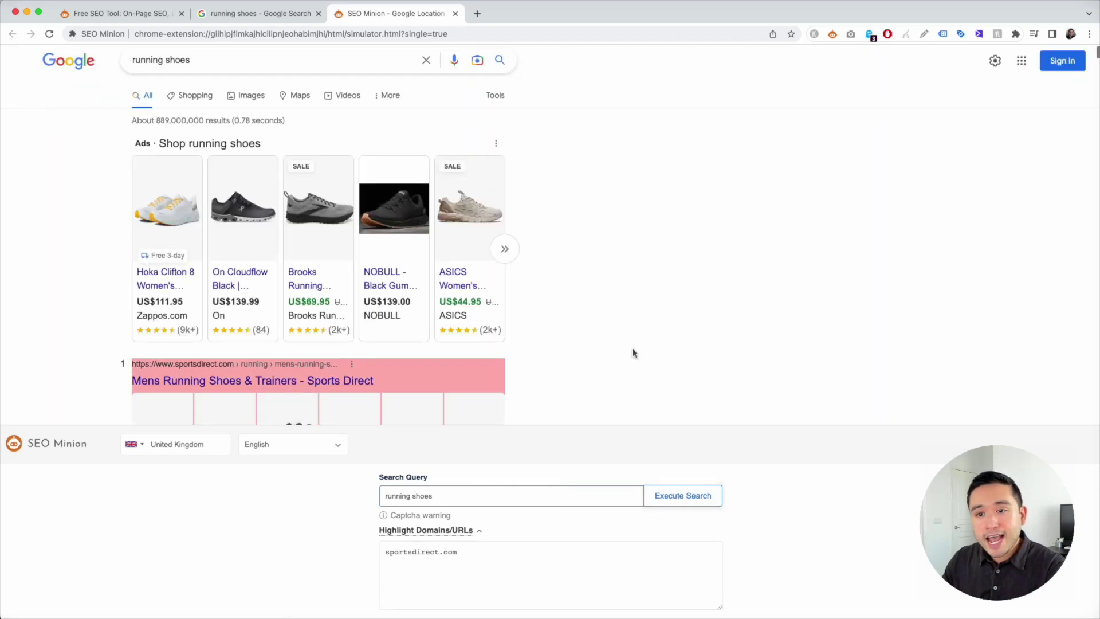
{"action": "scroll", "coordinate": [633, 352], "scroll_direction": "down", "scroll_amount": 2}
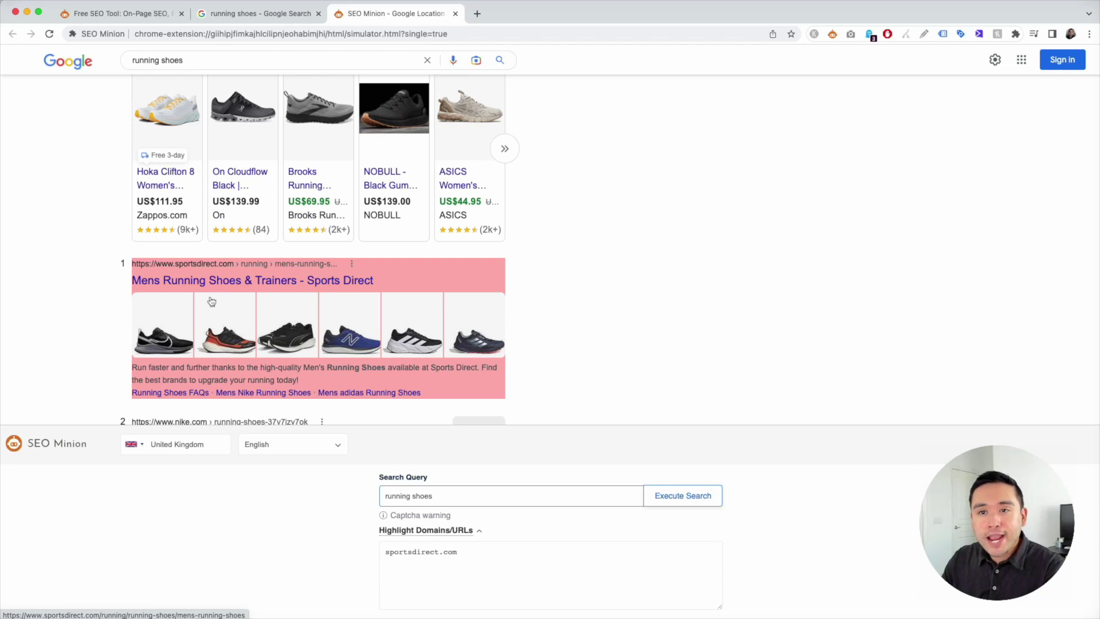
{"action": "scroll", "coordinate": [298, 301], "scroll_direction": "down", "scroll_amount": 2}
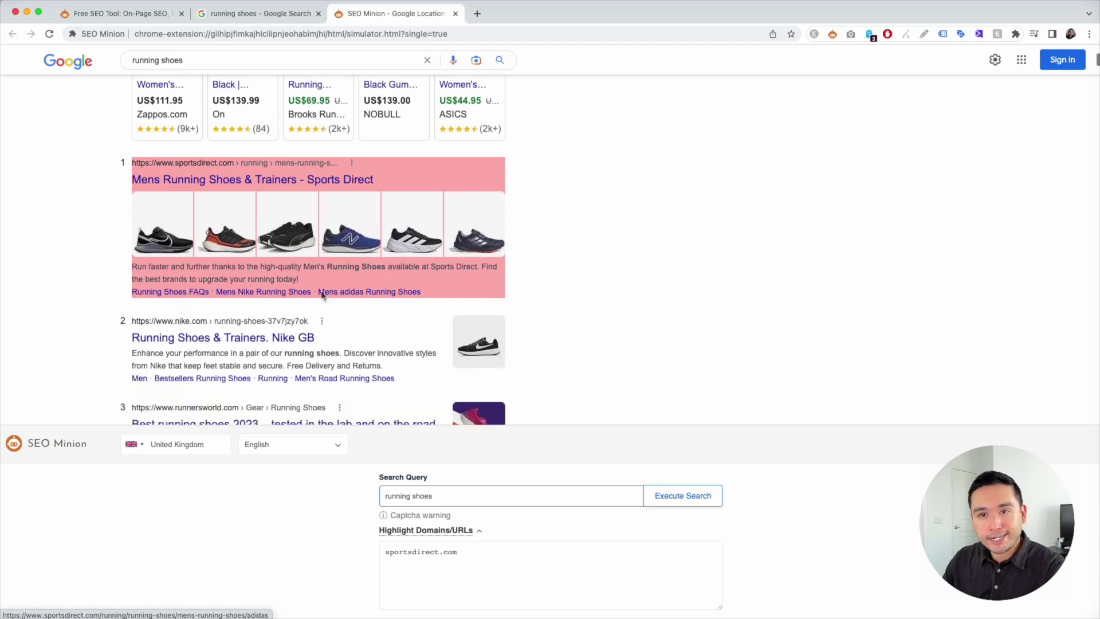
{"action": "scroll", "coordinate": [286, 309], "scroll_direction": "down", "scroll_amount": 6}
{"action": "scroll", "coordinate": [282, 305], "scroll_direction": "down", "scroll_amount": 8}
{"action": "scroll", "coordinate": [282, 307], "scroll_direction": "up", "scroll_amount": 15}
{"action": "scroll", "coordinate": [281, 306], "scroll_direction": "up", "scroll_amount": 3}
{"action": "mouse_move", "coordinate": [460, 292]}
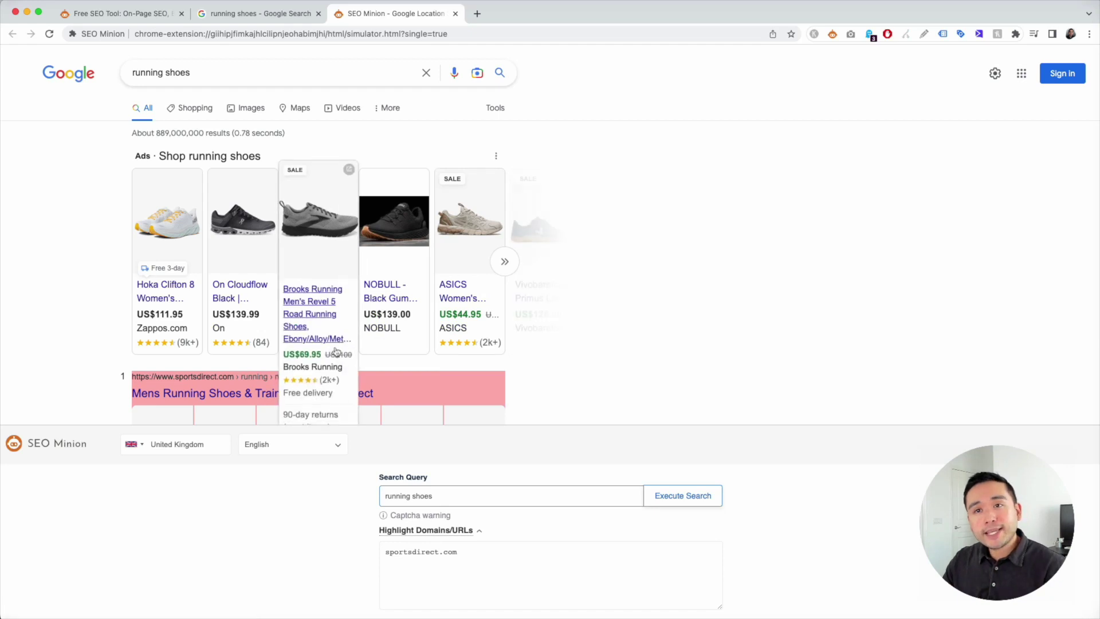
{"action": "scroll", "coordinate": [257, 343], "scroll_direction": "down", "scroll_amount": 2}
{"action": "scroll", "coordinate": [257, 342], "scroll_direction": "down", "scroll_amount": 1}
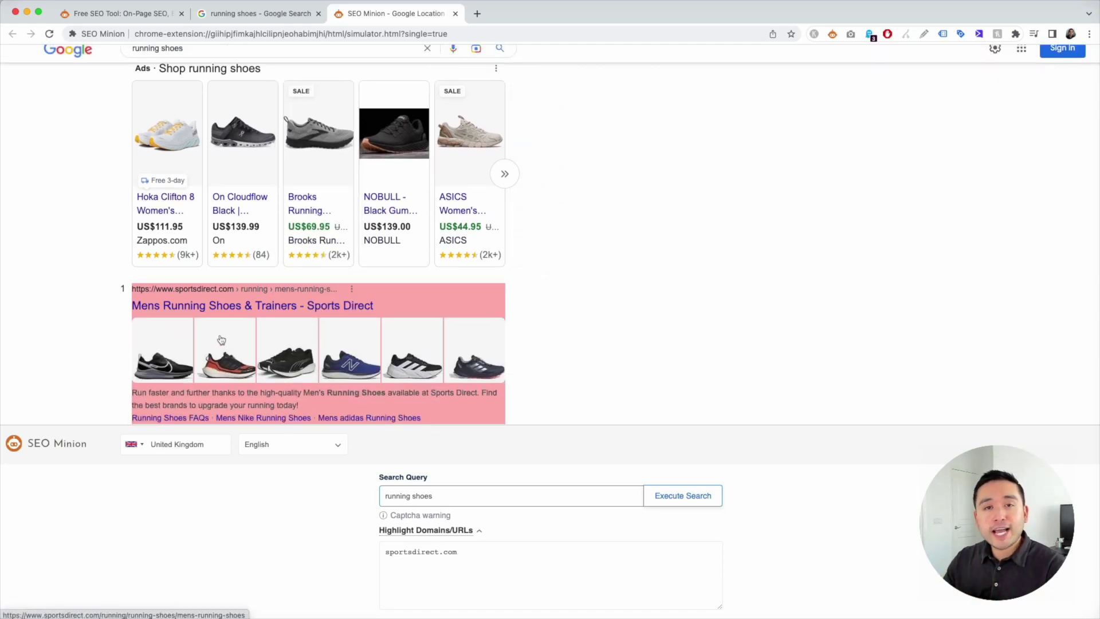
{"action": "scroll", "coordinate": [687, 265], "scroll_direction": "up", "scroll_amount": 2}
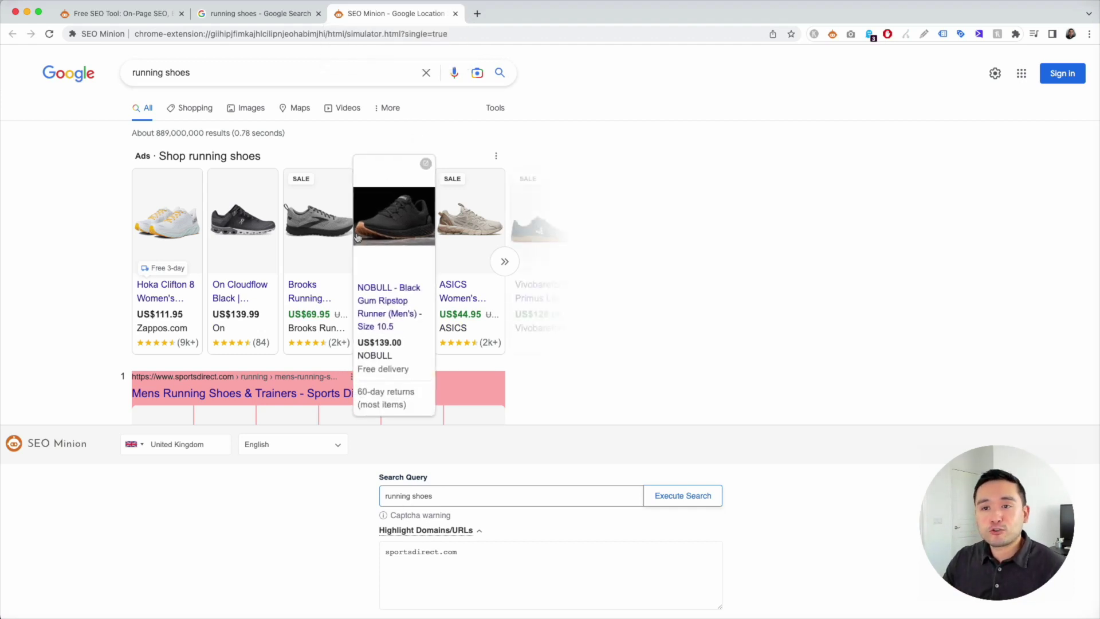
{"action": "mouse_move", "coordinate": [318, 401]}
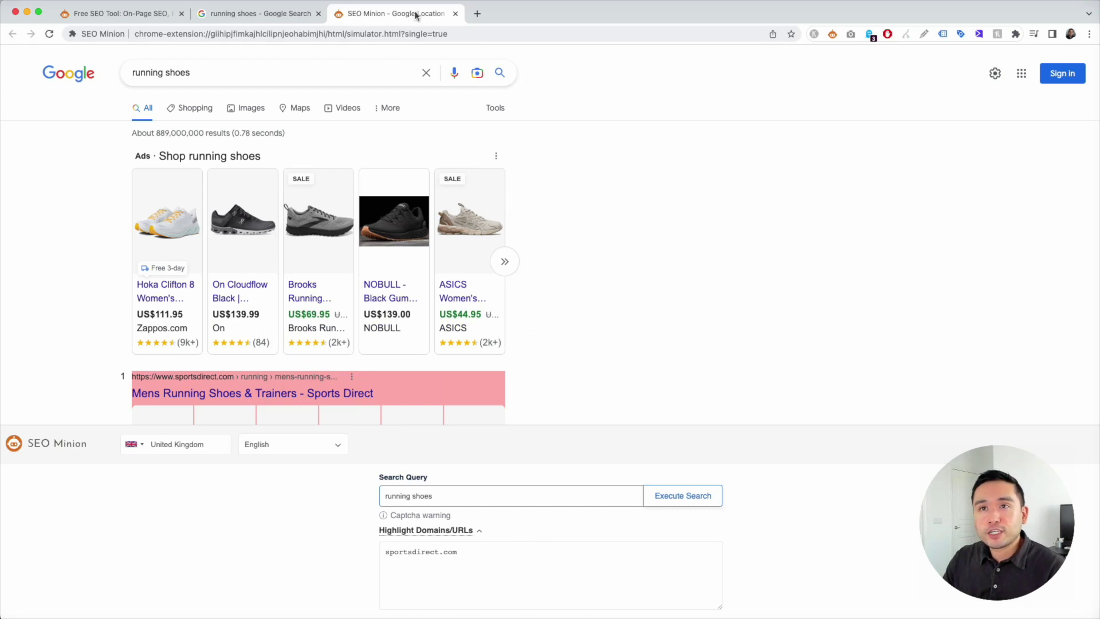
- Close the SEO Minion website tab and launch SERP Location Checker (v/s) for UK vs US
{"action": "left_click", "coordinate": [456, 14]}
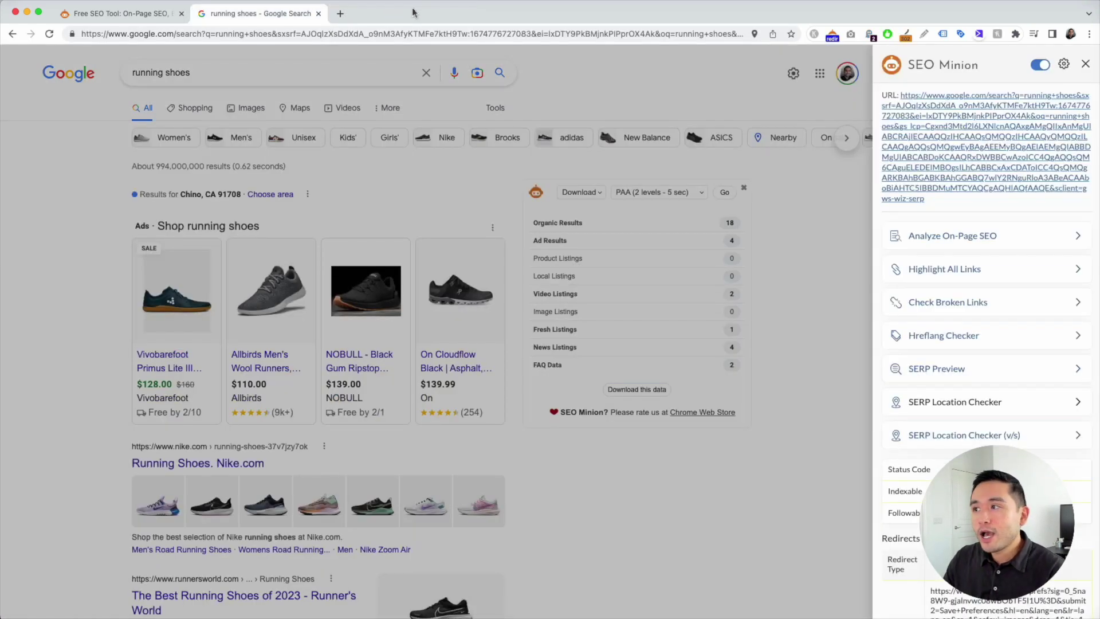
{"action": "left_click_drag", "start_coordinate": [1006, 529], "coordinate": [97, 528]}
{"action": "left_click", "coordinate": [974, 453]}
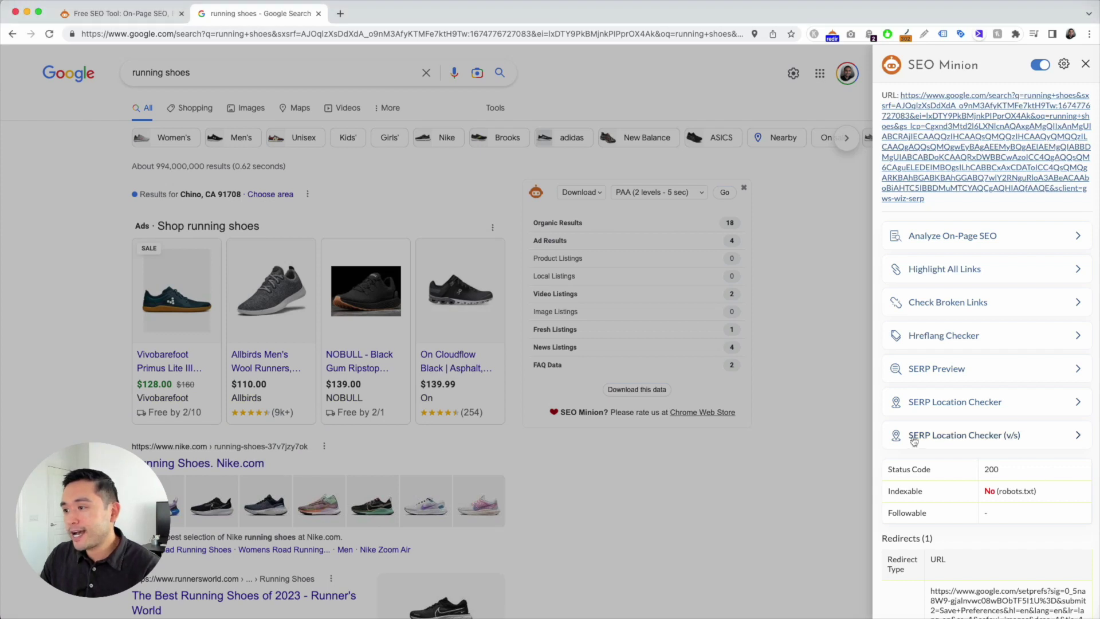
{"action": "left_click", "coordinate": [1017, 436]}
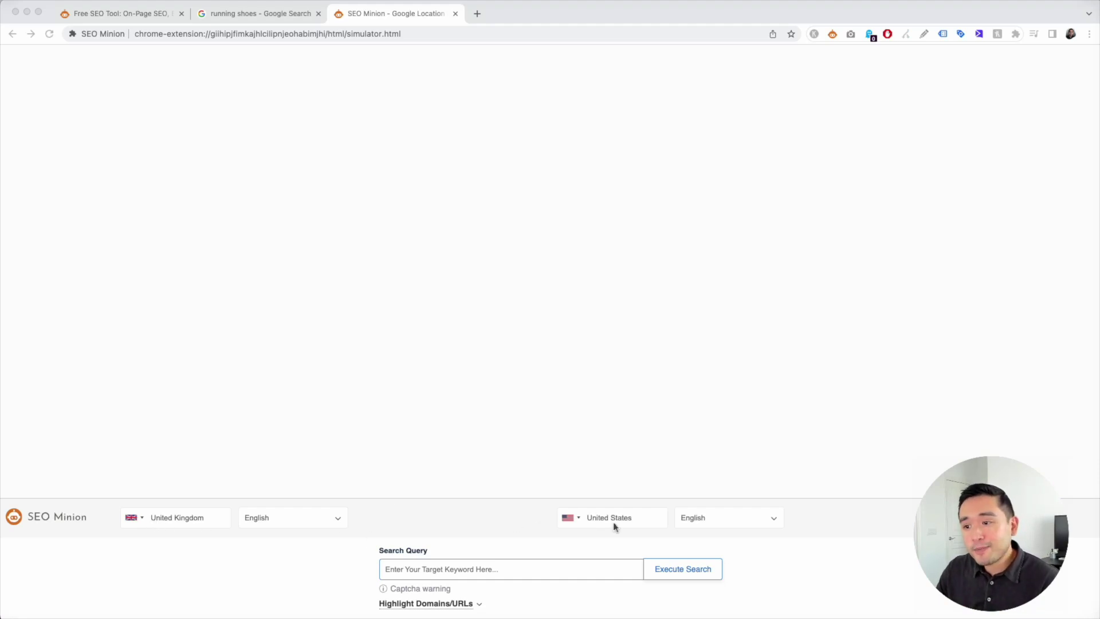
- Search 'running shoes' in versus mode for the United Kingdom and United States
{"action": "left_click", "coordinate": [486, 571]}
{"action": "type", "text": "r"}
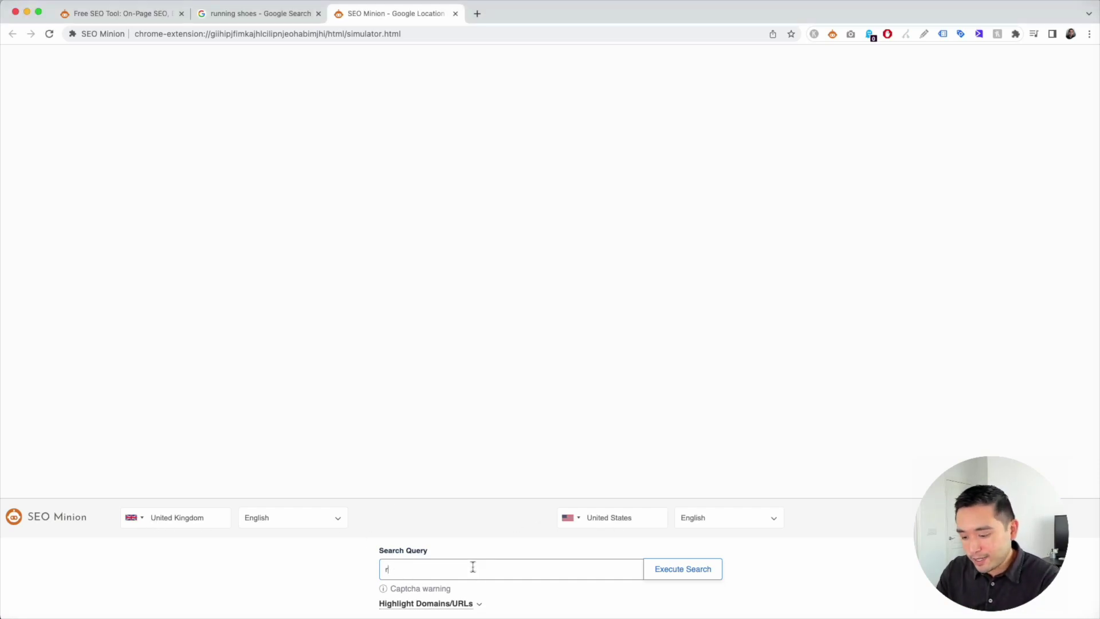
{"action": "type", "text": "unning shoes"}
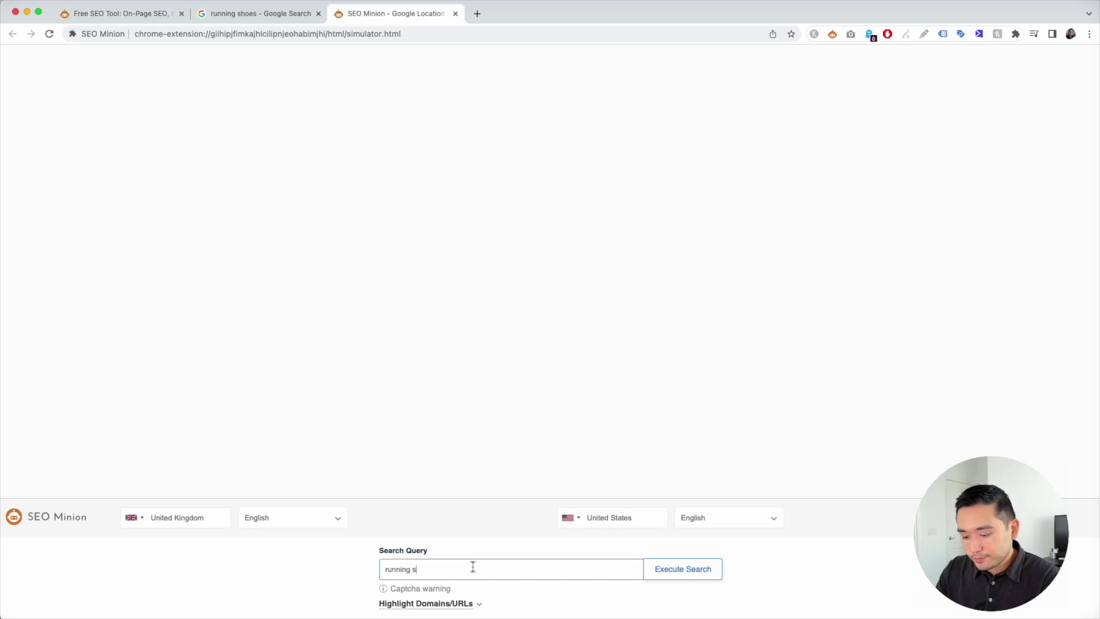
{"action": "left_click", "coordinate": [670, 576]}
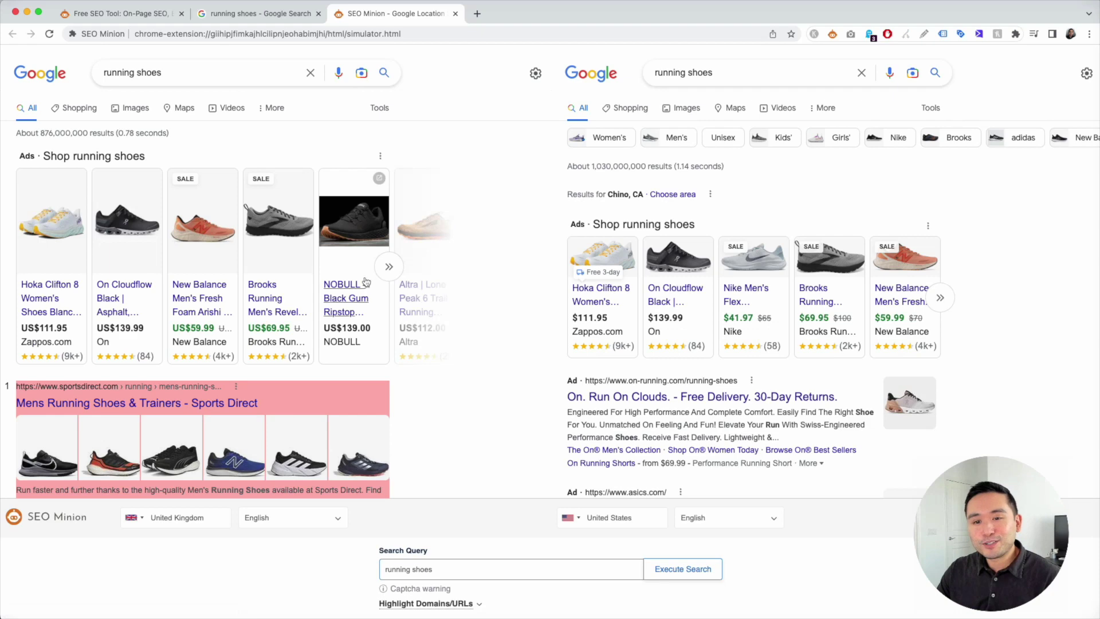
- Scroll through the side-by-side UK and US results, Sports Direct highlighted on the UK side
{"action": "scroll", "coordinate": [495, 271], "scroll_direction": "down", "scroll_amount": 4}
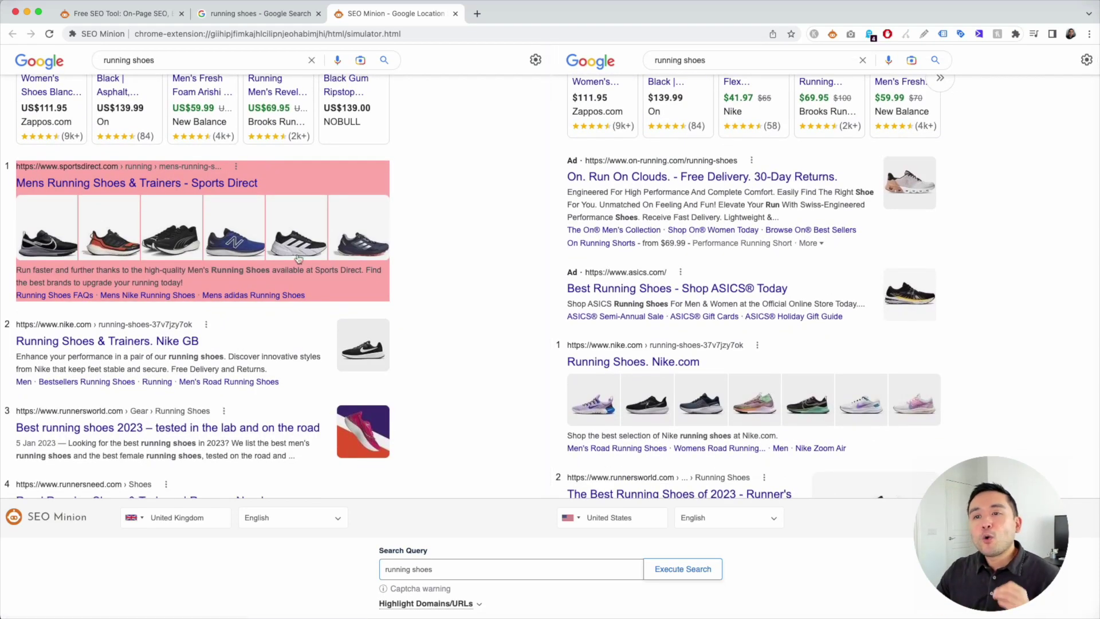
{"action": "scroll", "coordinate": [249, 300], "scroll_direction": "down", "scroll_amount": 2}
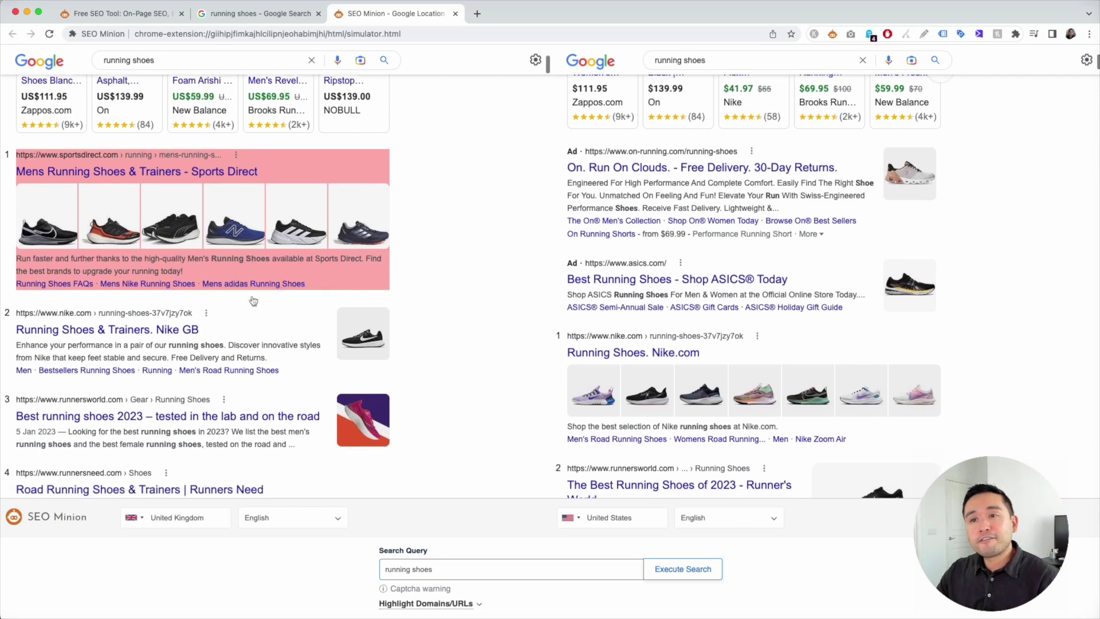
{"action": "scroll", "coordinate": [275, 183], "scroll_direction": "down", "scroll_amount": 4}
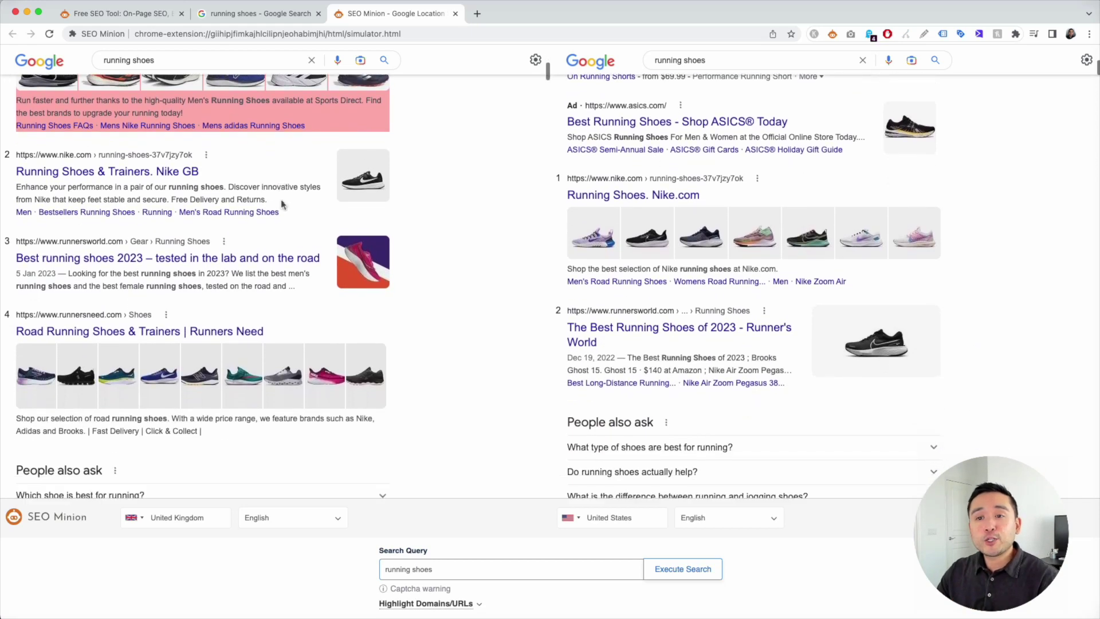
{"action": "scroll", "coordinate": [243, 280], "scroll_direction": "down", "scroll_amount": 5}
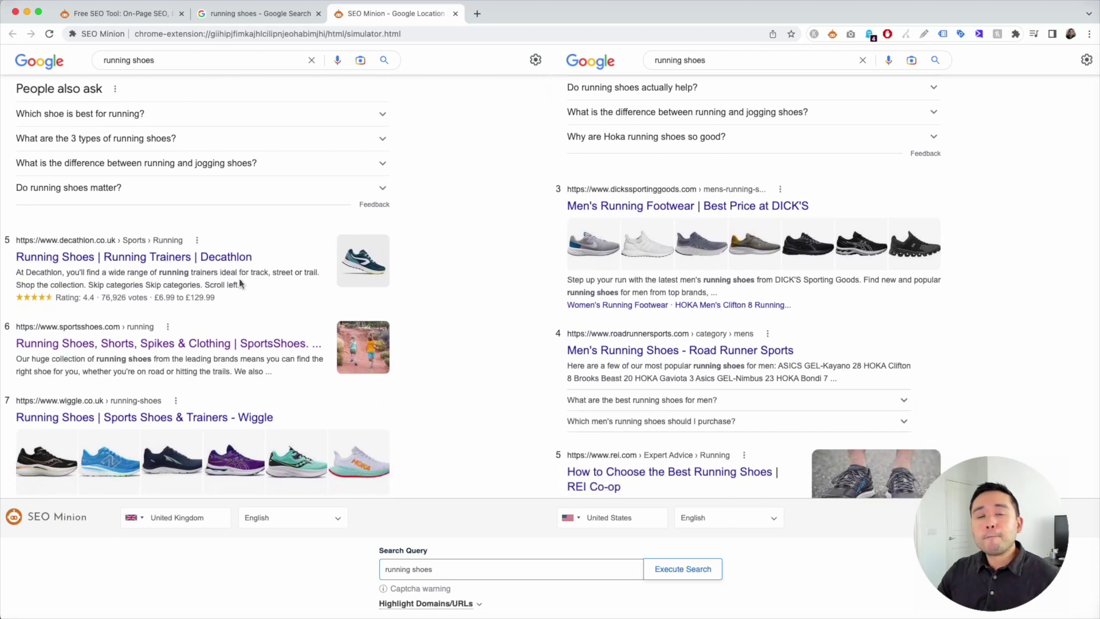
{"action": "scroll", "coordinate": [241, 283], "scroll_direction": "up", "scroll_amount": 1}
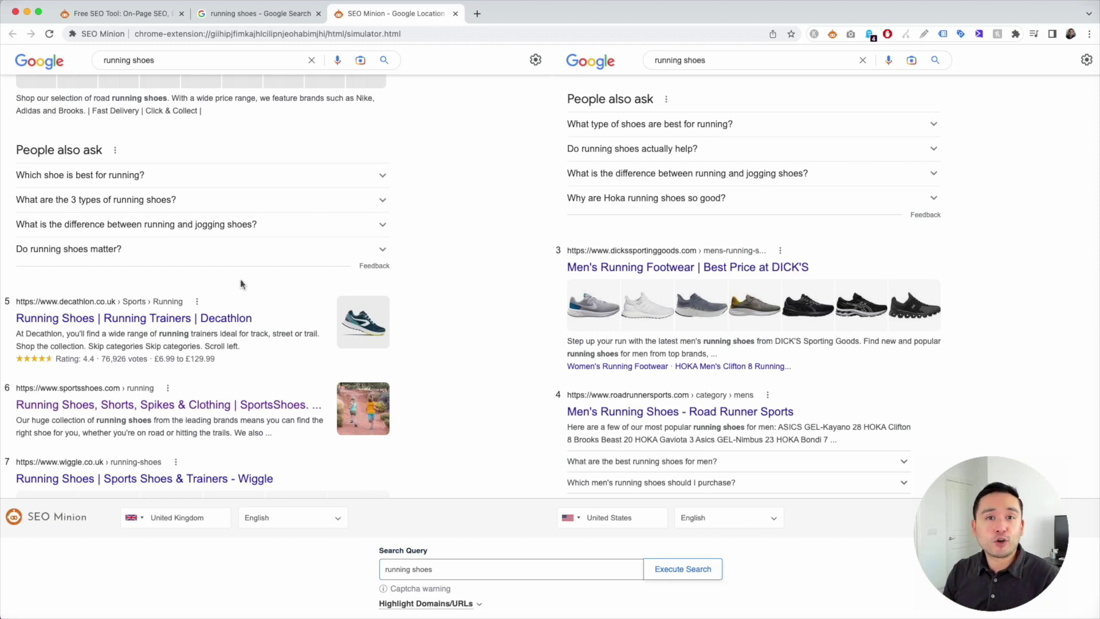
{"action": "scroll", "coordinate": [287, 278], "scroll_direction": "down", "scroll_amount": 3}
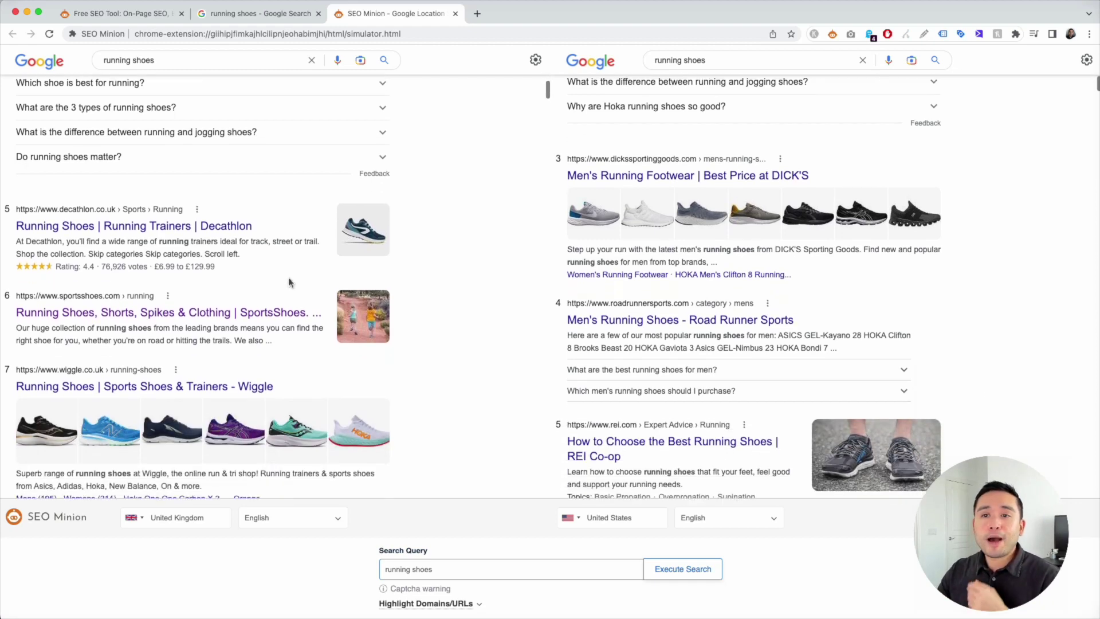
{"action": "scroll", "coordinate": [288, 285], "scroll_direction": "down", "scroll_amount": 8}
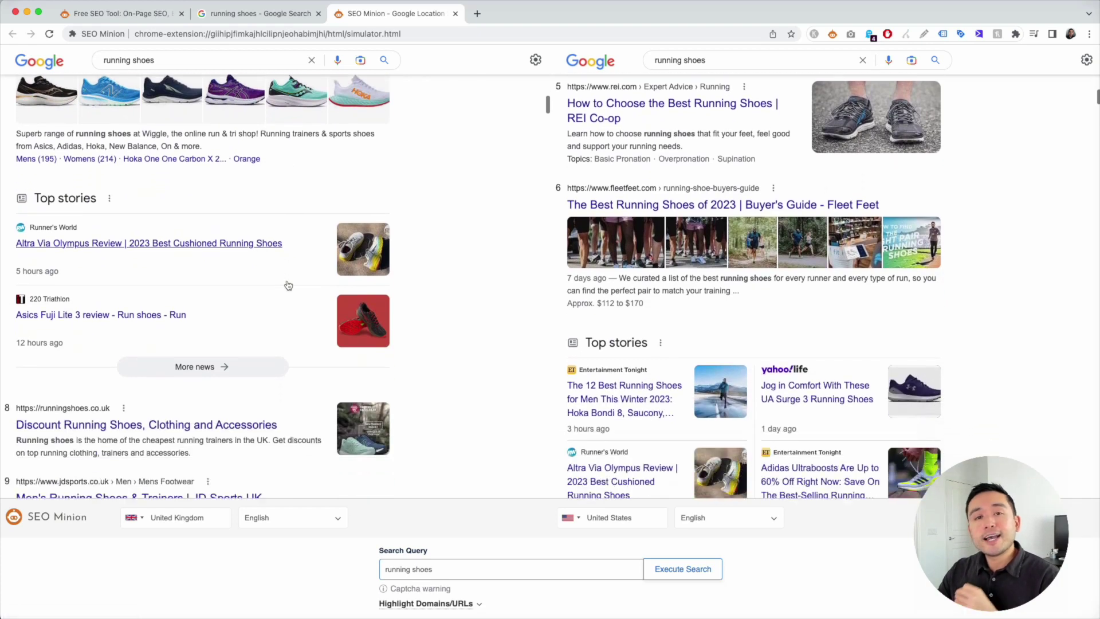
{"action": "scroll", "coordinate": [289, 285], "scroll_direction": "down", "scroll_amount": 8}
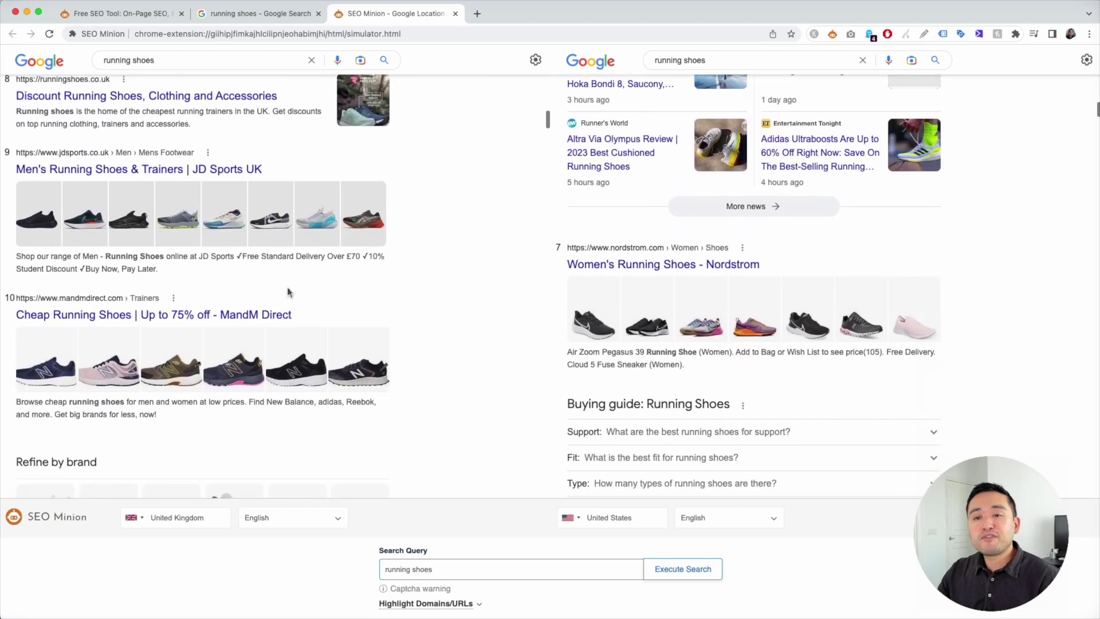
{"action": "scroll", "coordinate": [288, 289], "scroll_direction": "up", "scroll_amount": 16}
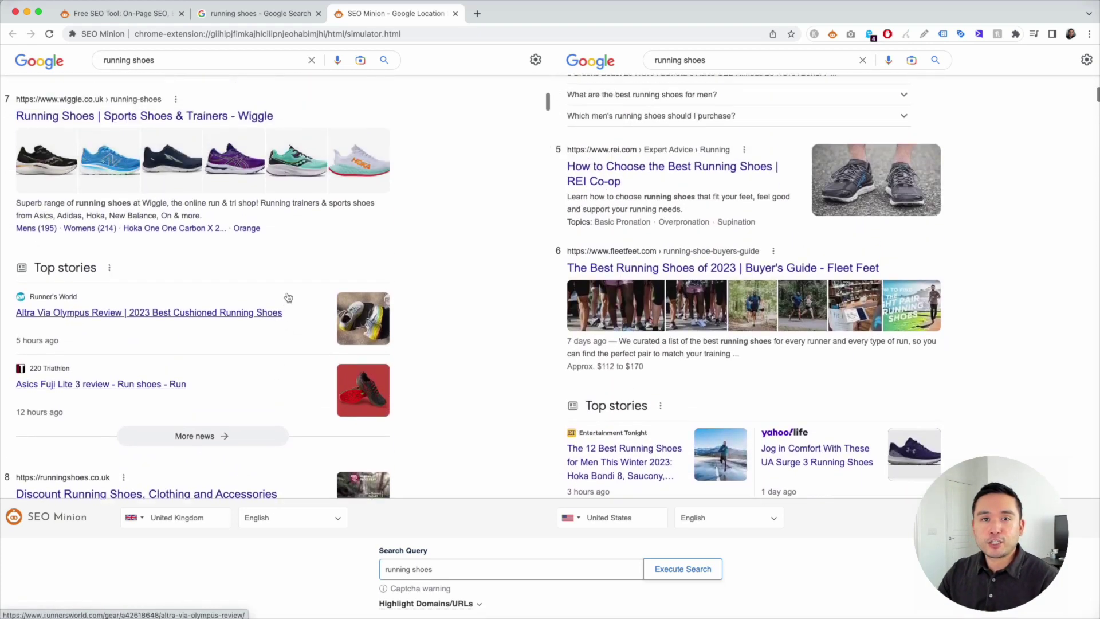
{"action": "scroll", "coordinate": [288, 296], "scroll_direction": "up", "scroll_amount": 12}
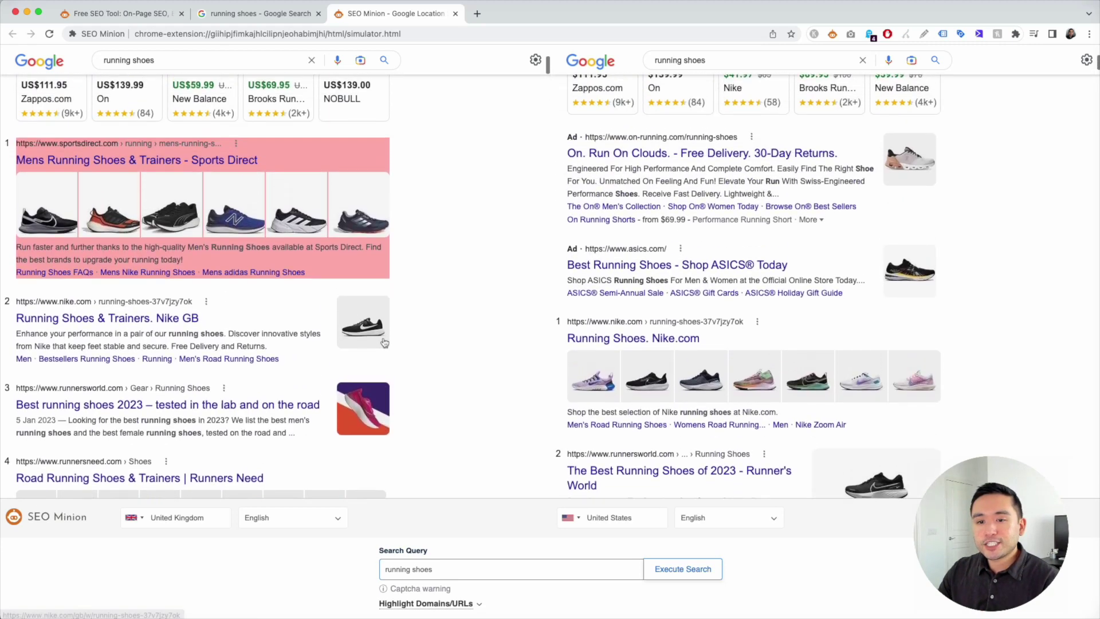
{"action": "left_click", "coordinate": [177, 518]}
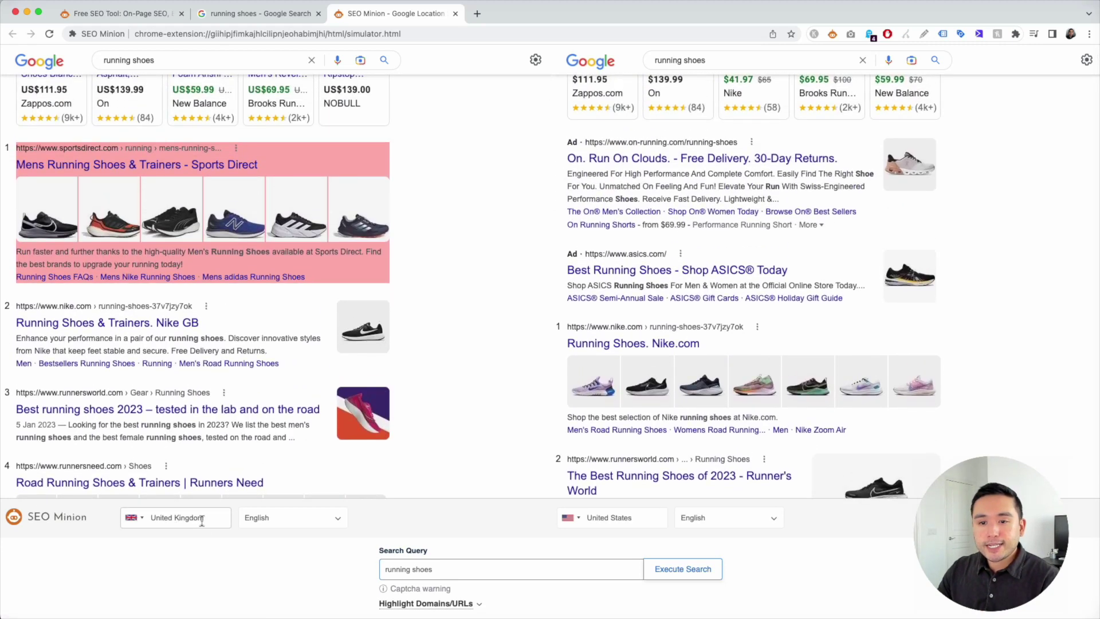
- Replace United Kingdom with Australia as the first location and rerun the search
{"action": "left_click", "coordinate": [135, 518]}
{"action": "scroll", "coordinate": [184, 467], "scroll_direction": "down", "scroll_amount": 3}
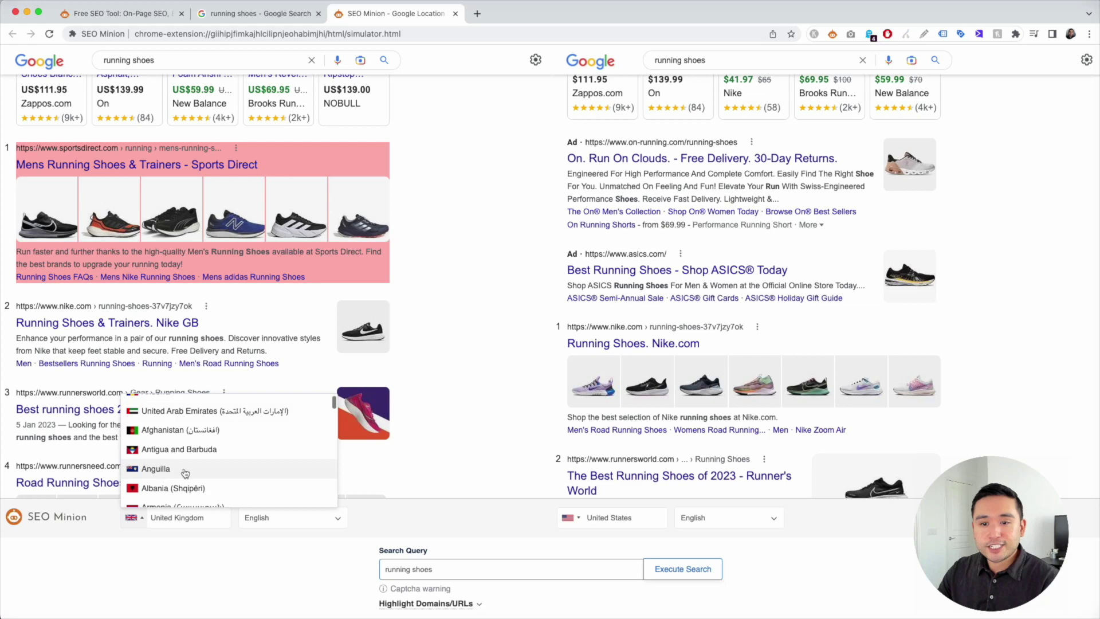
{"action": "scroll", "coordinate": [188, 477], "scroll_direction": "down", "scroll_amount": 1}
{"action": "left_click", "coordinate": [172, 484]}
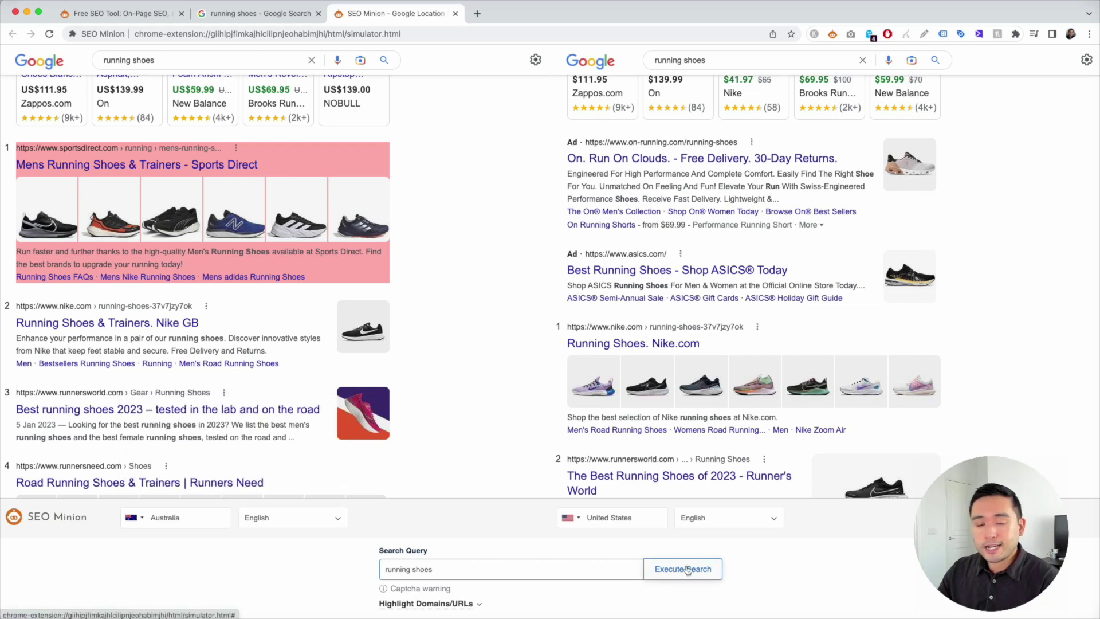
{"action": "left_click", "coordinate": [688, 570]}
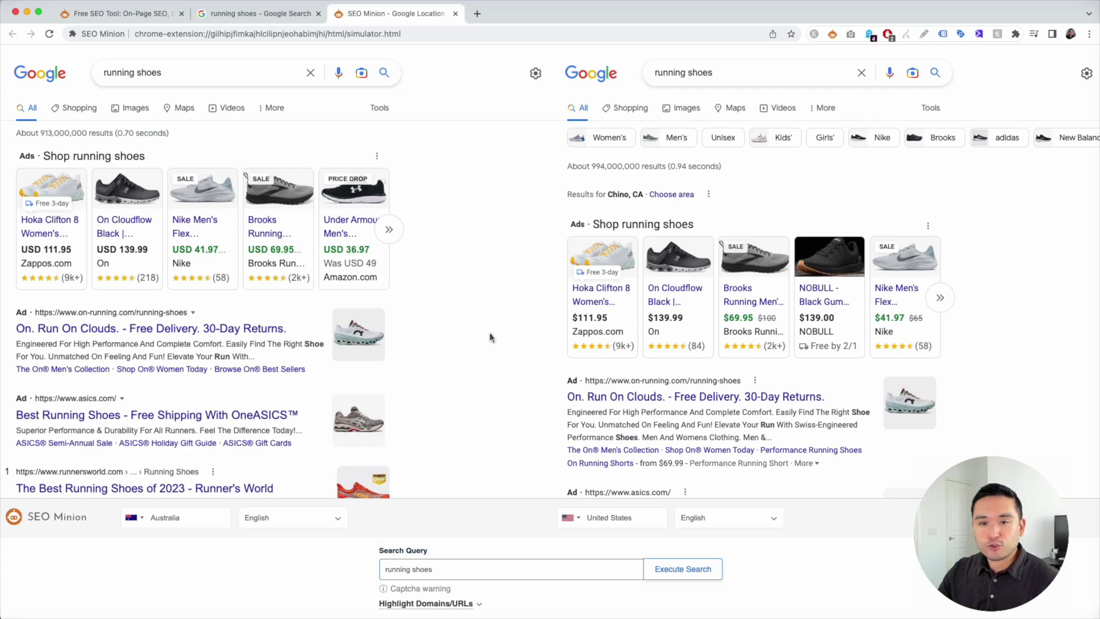
- Scroll through the Australia vs United States results, led by Runner's World and Nike AU
{"action": "scroll", "coordinate": [186, 138], "scroll_direction": "down", "scroll_amount": 3}
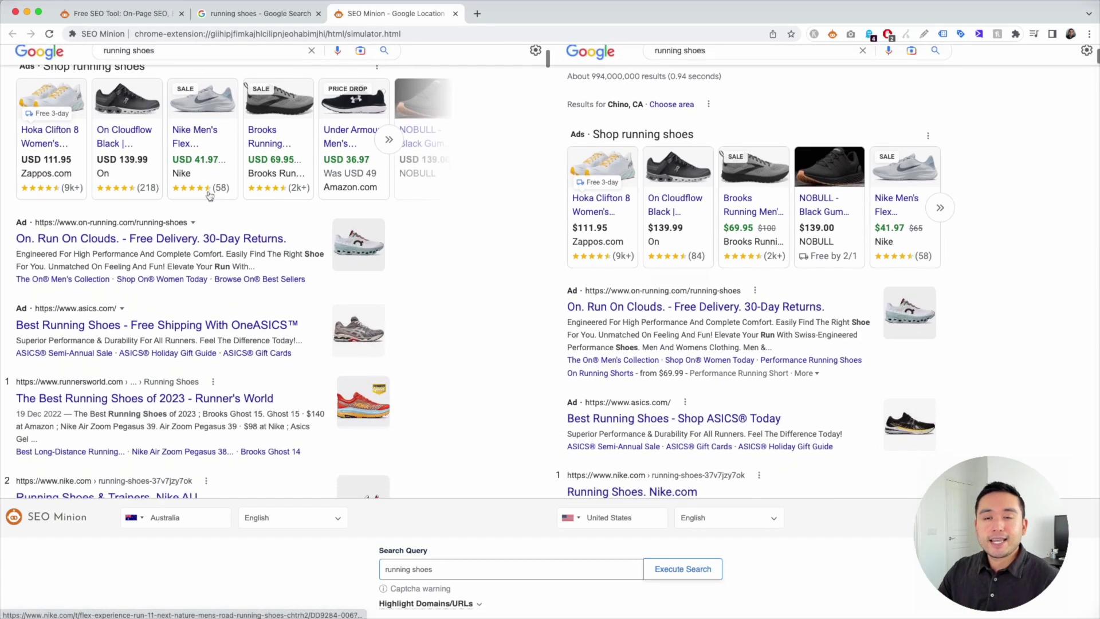
{"action": "scroll", "coordinate": [161, 246], "scroll_direction": "down", "scroll_amount": 12}
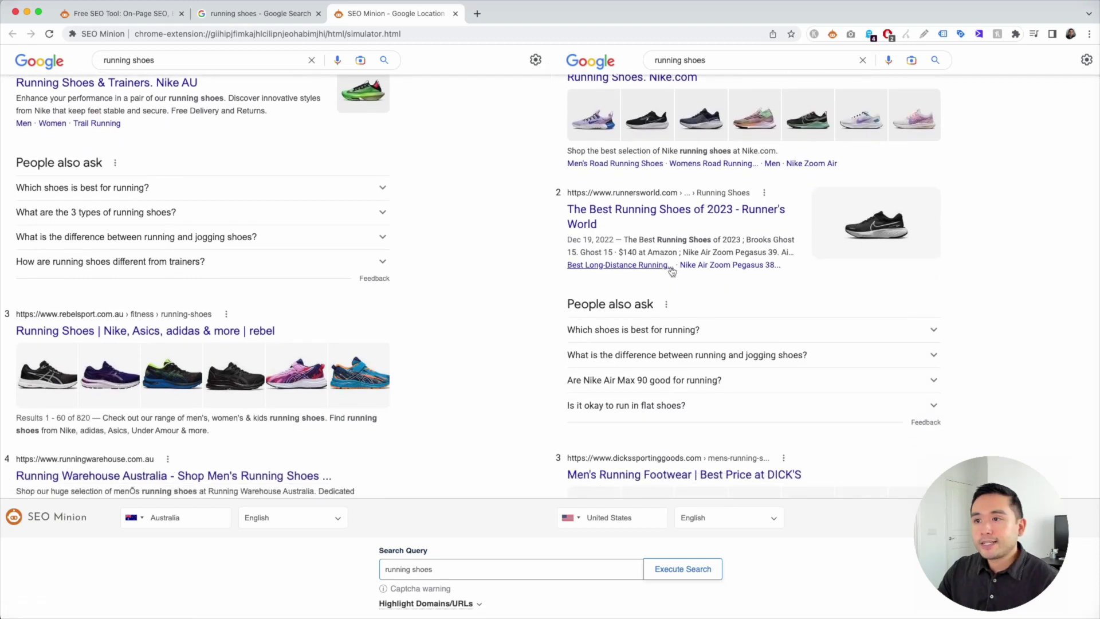
{"action": "scroll", "coordinate": [685, 333], "scroll_direction": "down", "scroll_amount": 7}
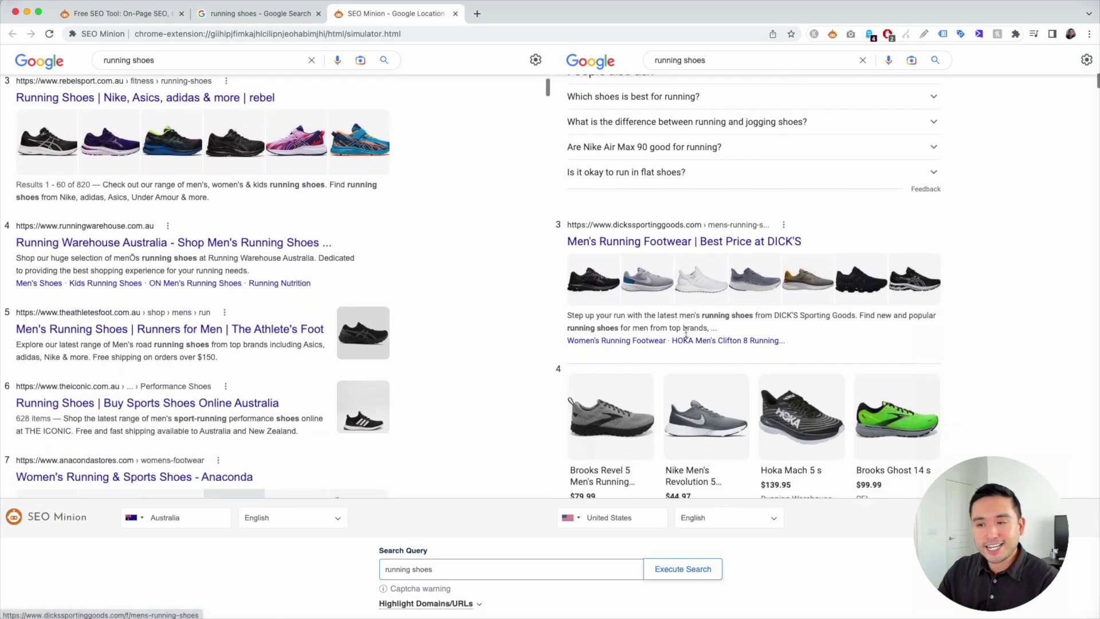
{"action": "scroll", "coordinate": [685, 333], "scroll_direction": "down", "scroll_amount": 5}
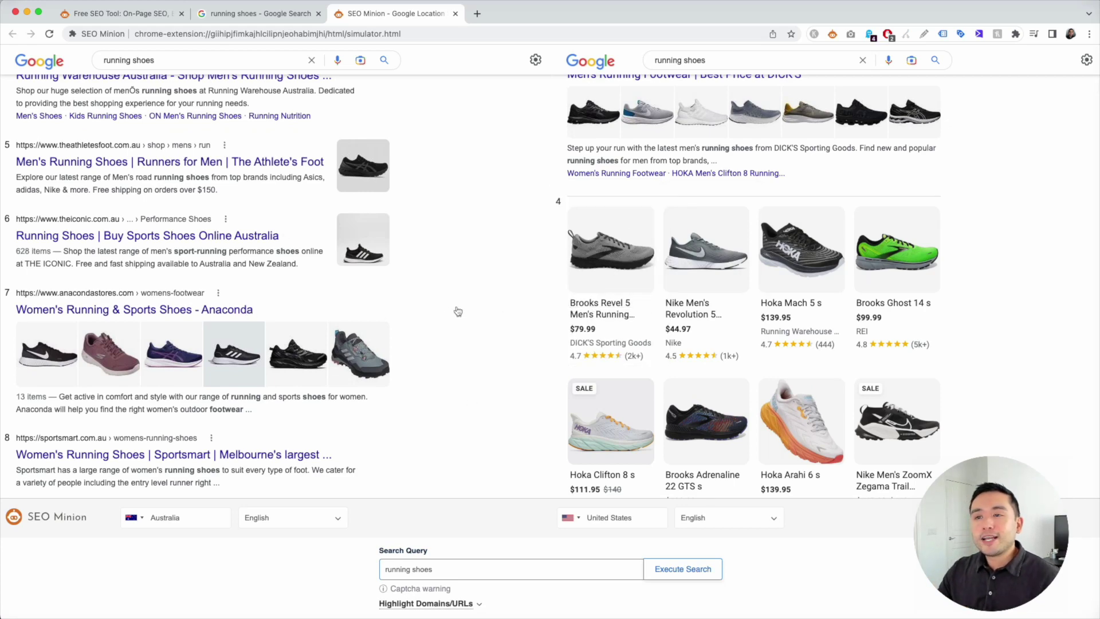
{"action": "scroll", "coordinate": [456, 313], "scroll_direction": "up", "scroll_amount": 5}
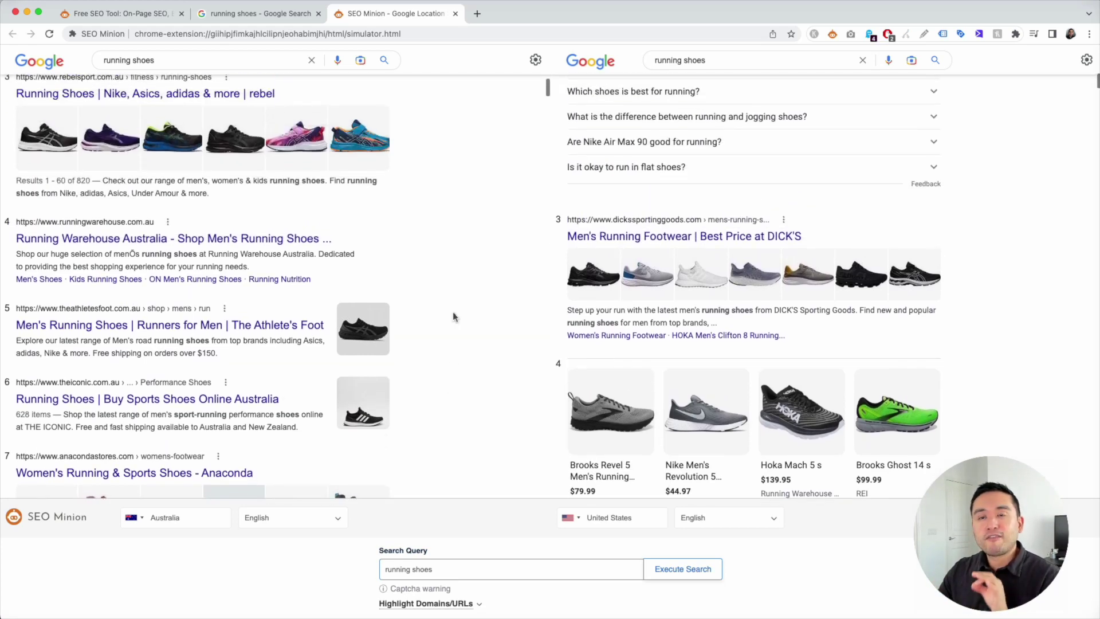
{"action": "scroll", "coordinate": [453, 315], "scroll_direction": "up", "scroll_amount": 10}
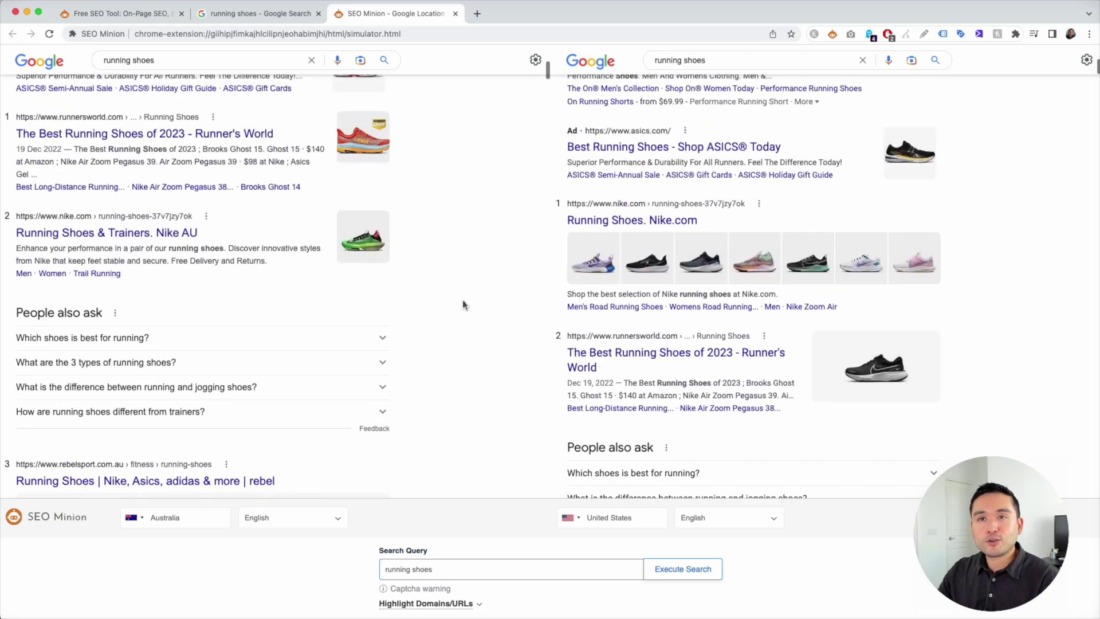
{"action": "scroll", "coordinate": [472, 301], "scroll_direction": "up", "scroll_amount": 2}
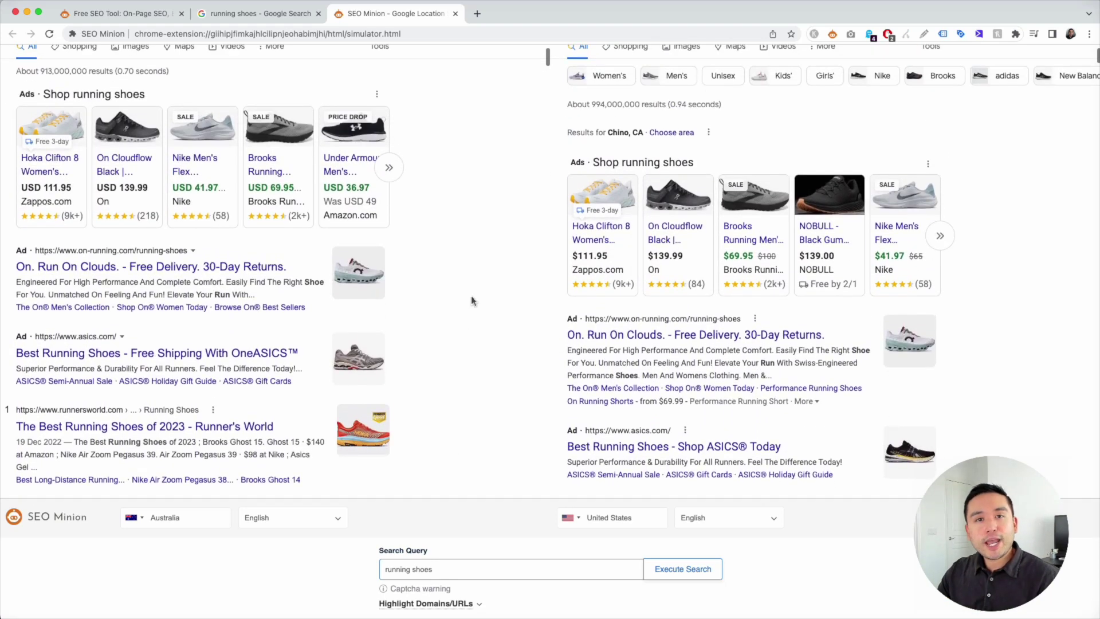